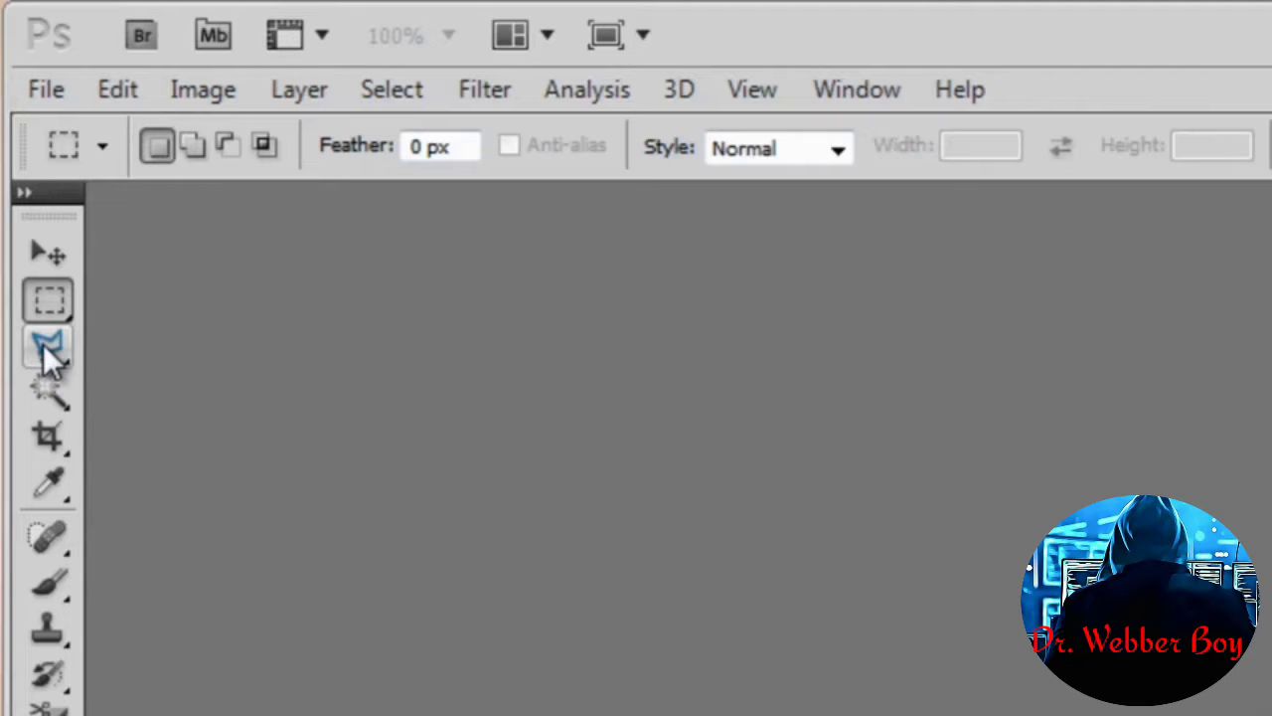
# Step: Set the foreground colour to bright red, hex fa0000
pyautogui.click(52, 350)
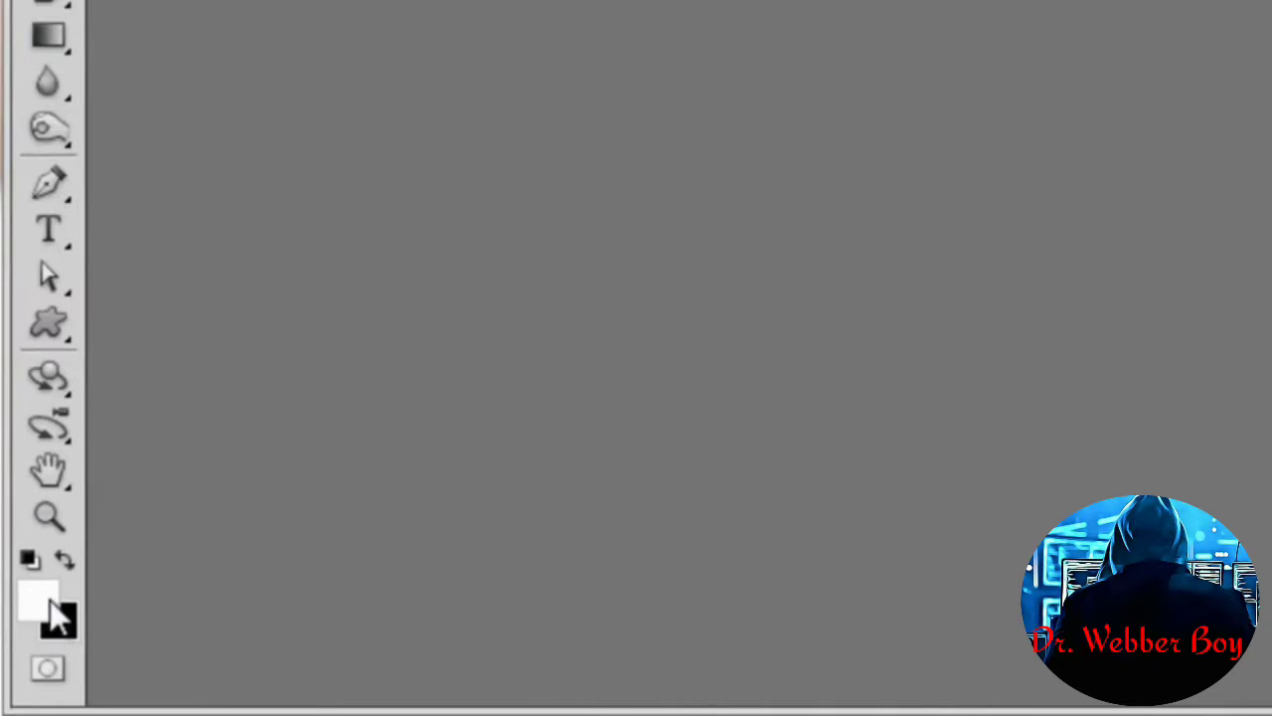
pyautogui.click(40, 606)
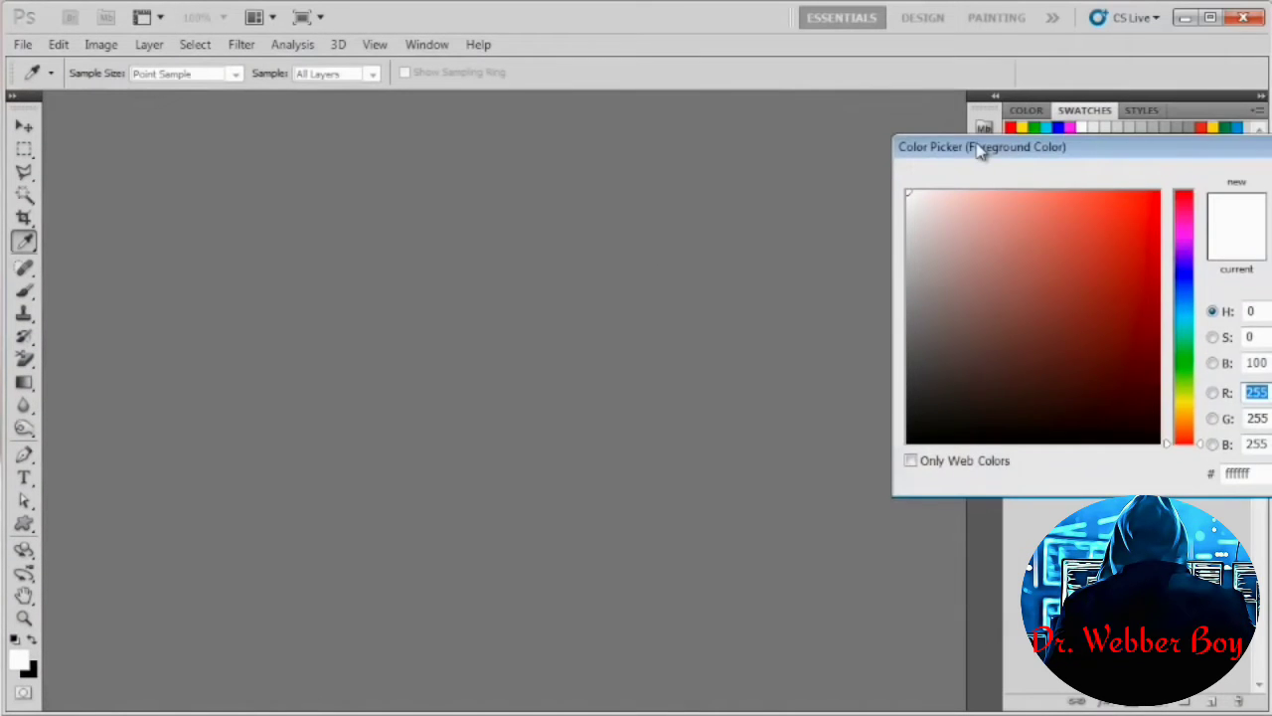
pyautogui.moveTo(979, 148); pyautogui.dragTo(491, 159)
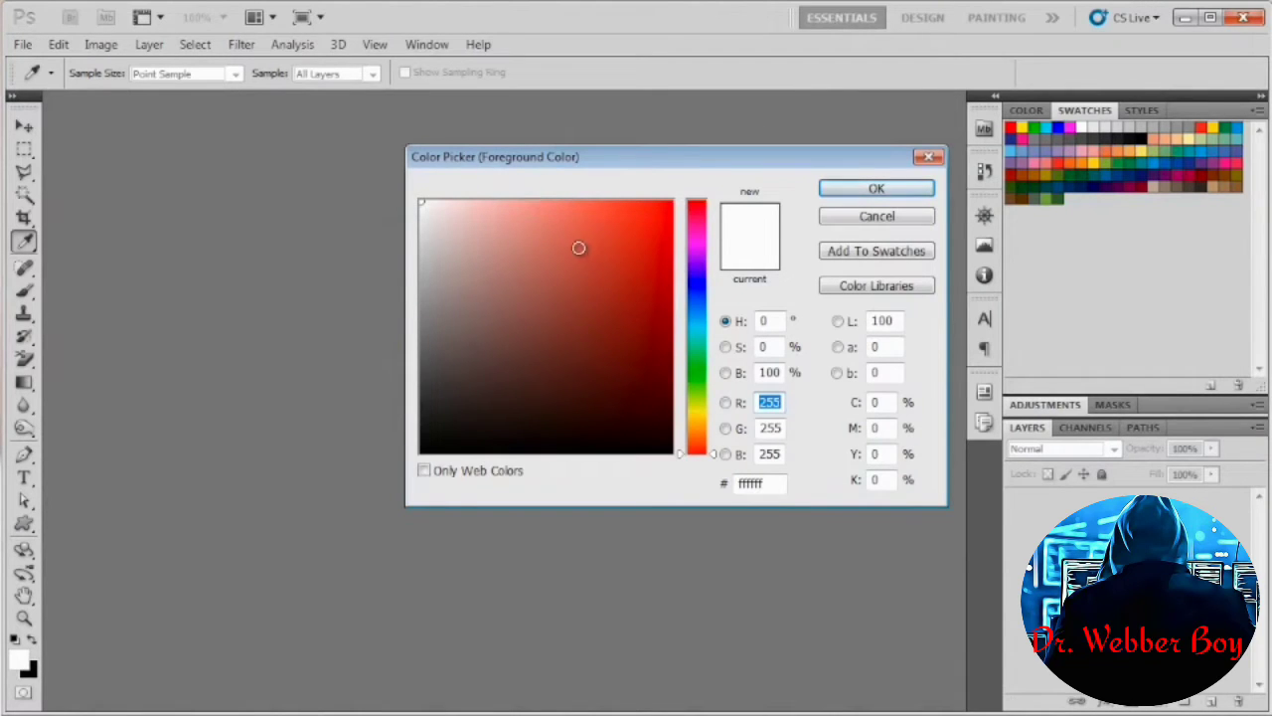
pyautogui.moveTo(579, 248)
pyautogui.mouseDown()
pyautogui.moveTo(588, 301)
pyautogui.moveTo(508, 267)
pyautogui.mouseUp()
pyautogui.click(459, 204)
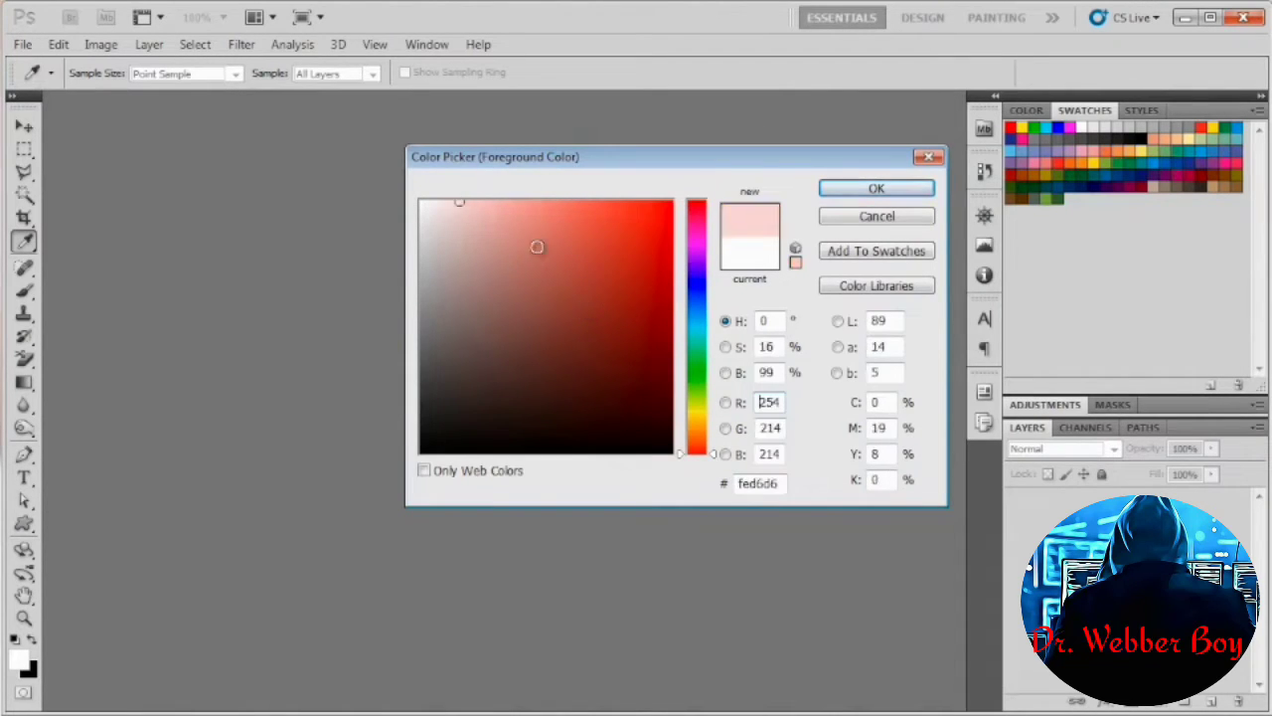
pyautogui.moveTo(661, 209); pyautogui.dragTo(775, 207)
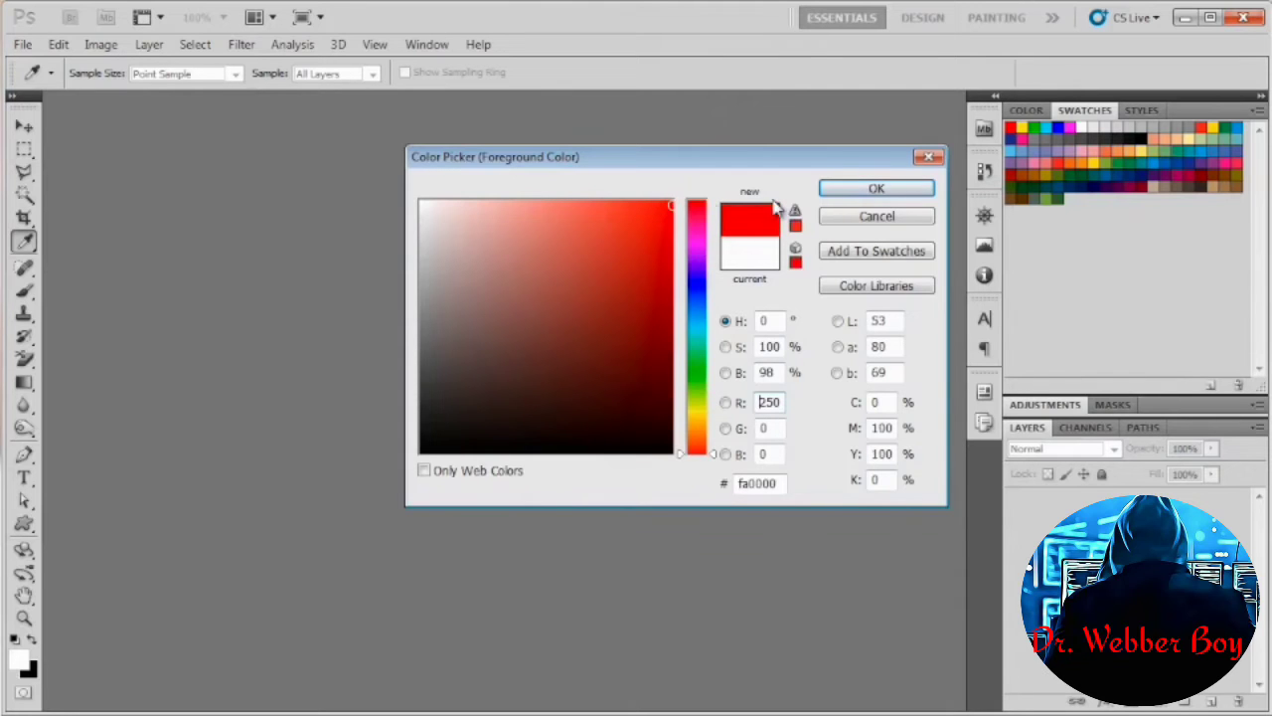
pyautogui.click(861, 188)
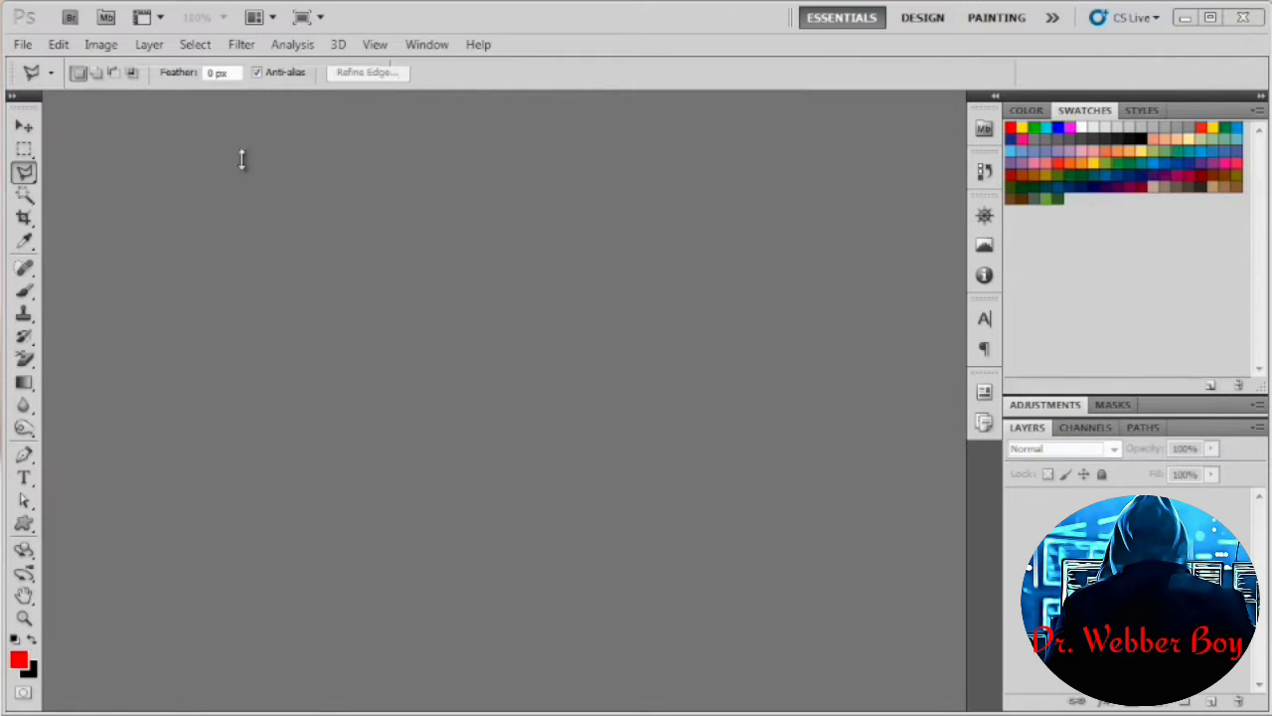
# Step: Examine the options of the Move, Rectangular Marquee, Polygonal Lasso, Magic Wand, Crop, Eyedropper, Spot Healing Brush and Type tools in turn
pyautogui.click(24, 129)
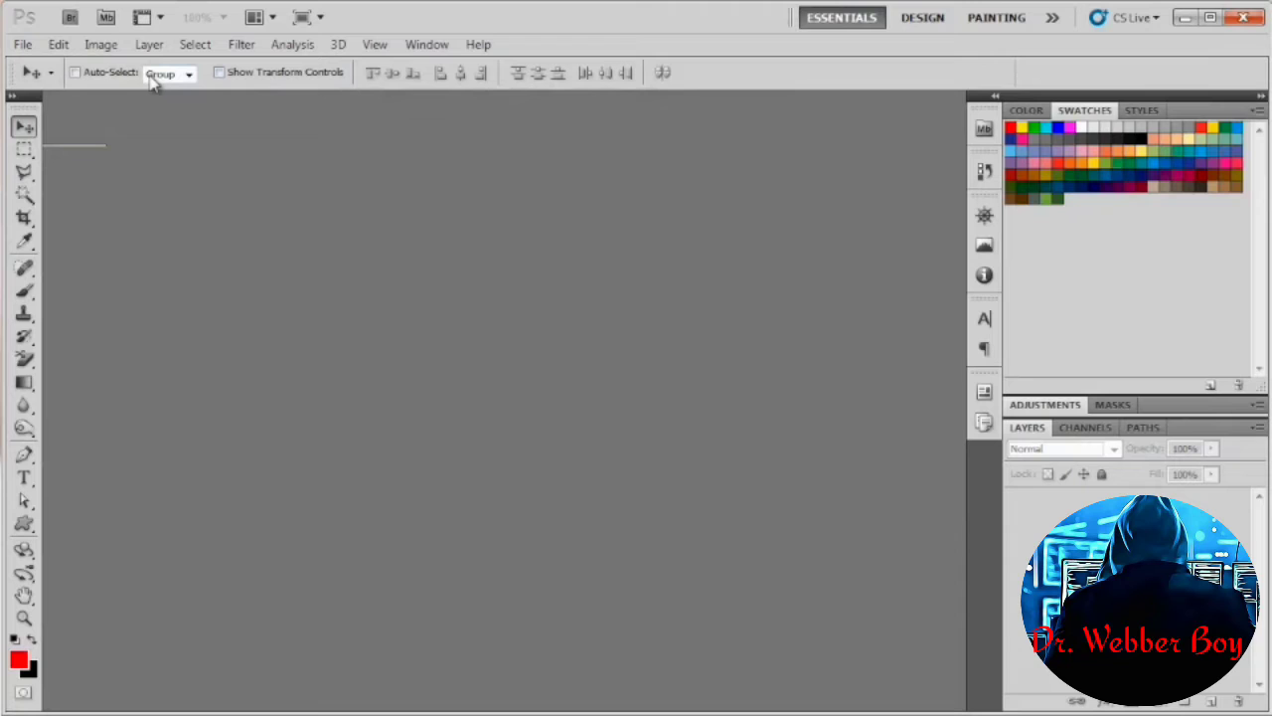
pyautogui.click(24, 150)
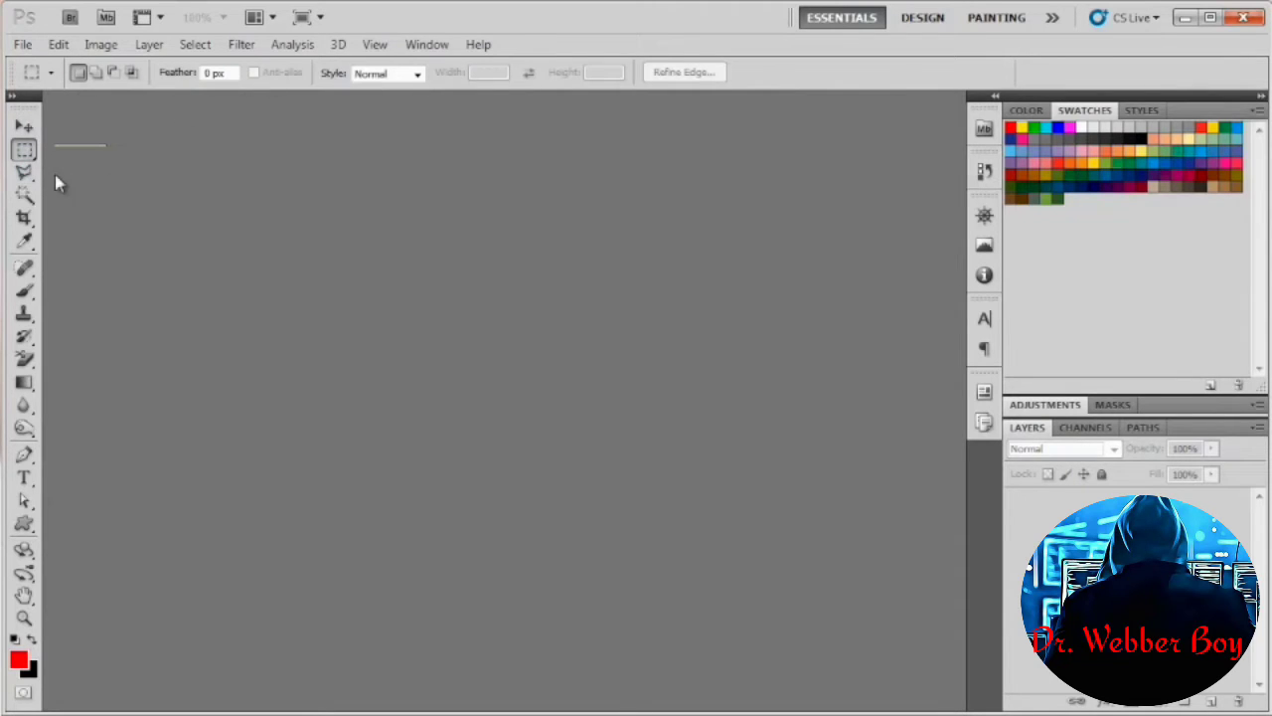
pyautogui.click(27, 175)
pyautogui.click(24, 195)
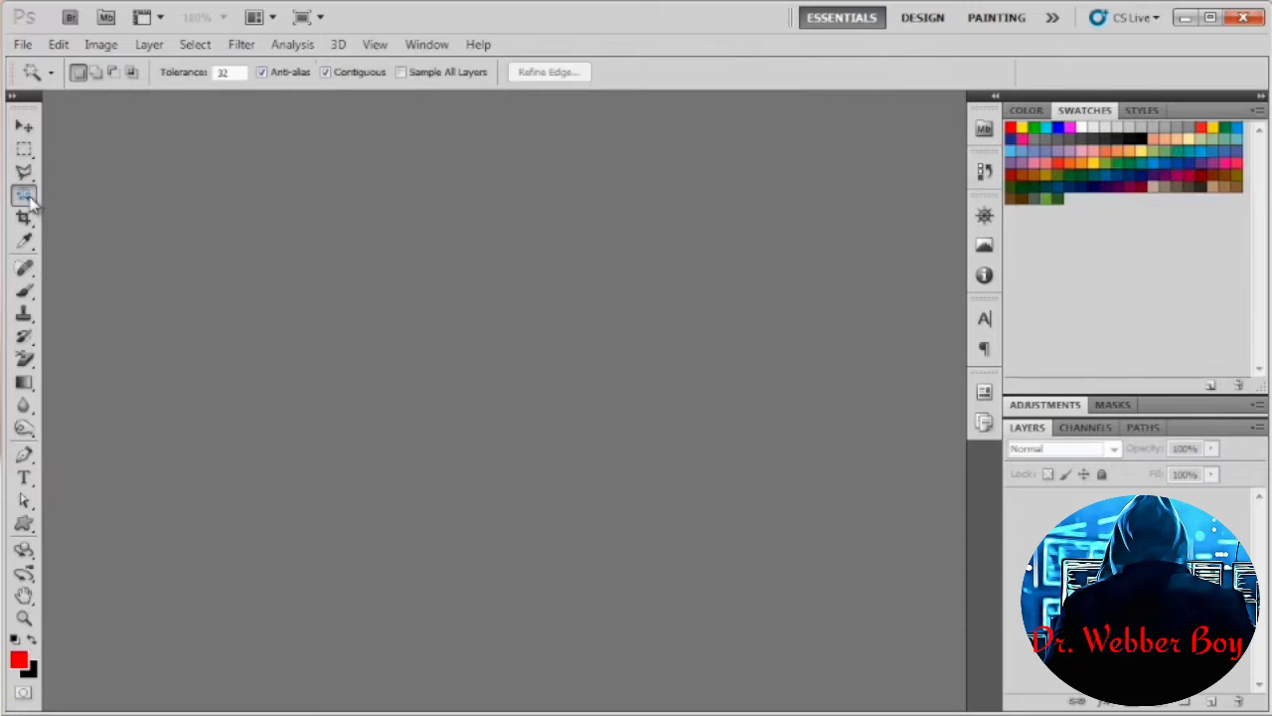
pyautogui.click(24, 219)
pyautogui.click(26, 243)
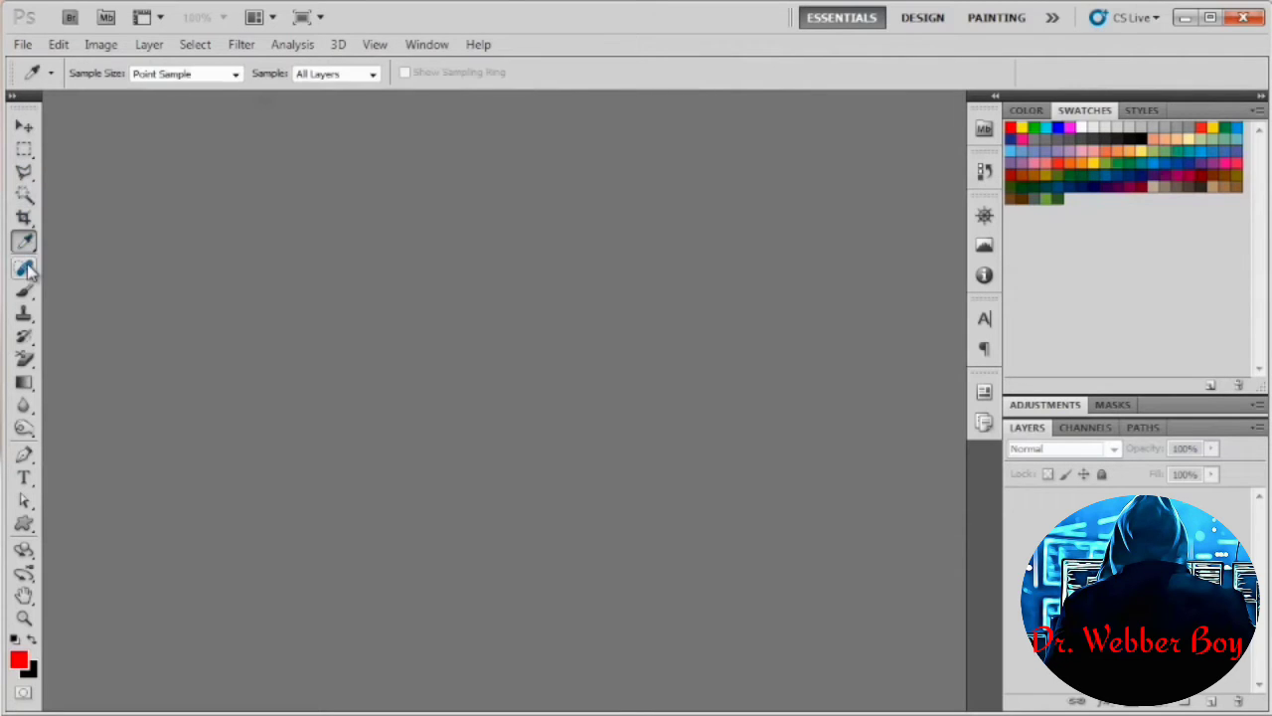
pyautogui.click(25, 267)
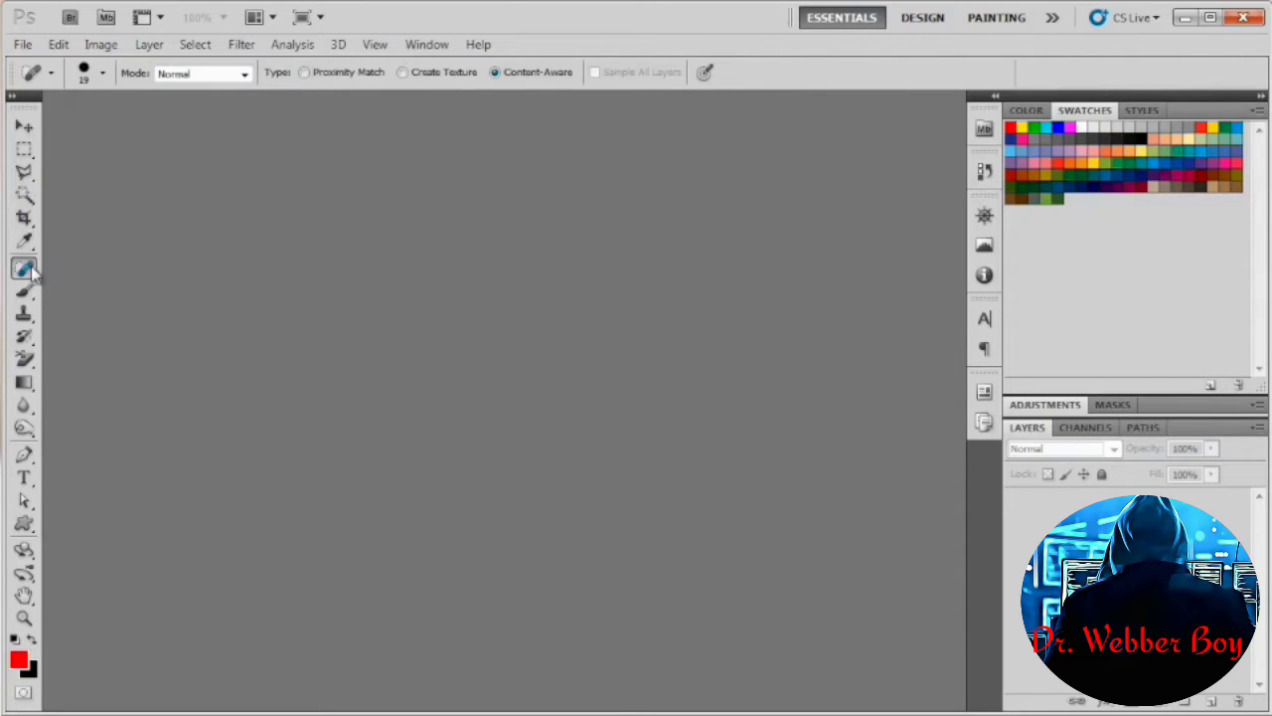
pyautogui.click(25, 479)
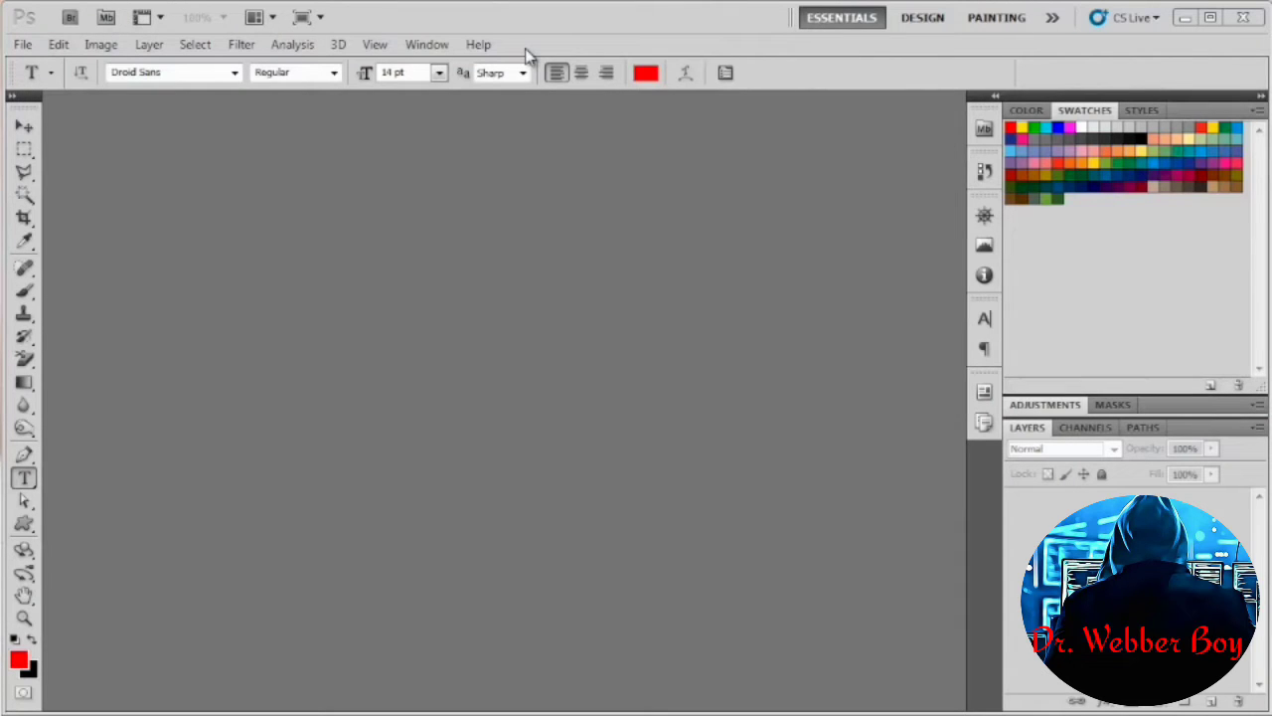
# Step: Create a new document with the Web preset at a size of 1024 x 768 pixels
pyautogui.click(22, 47)
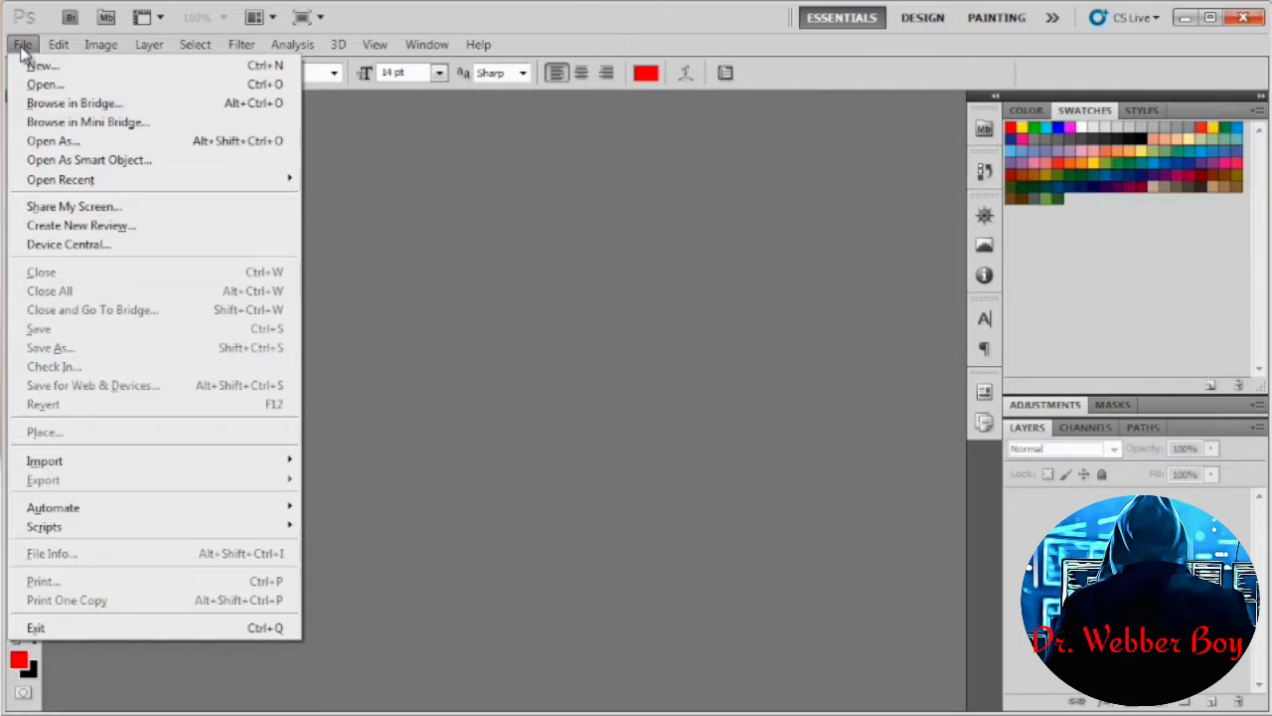
pyautogui.click(35, 67)
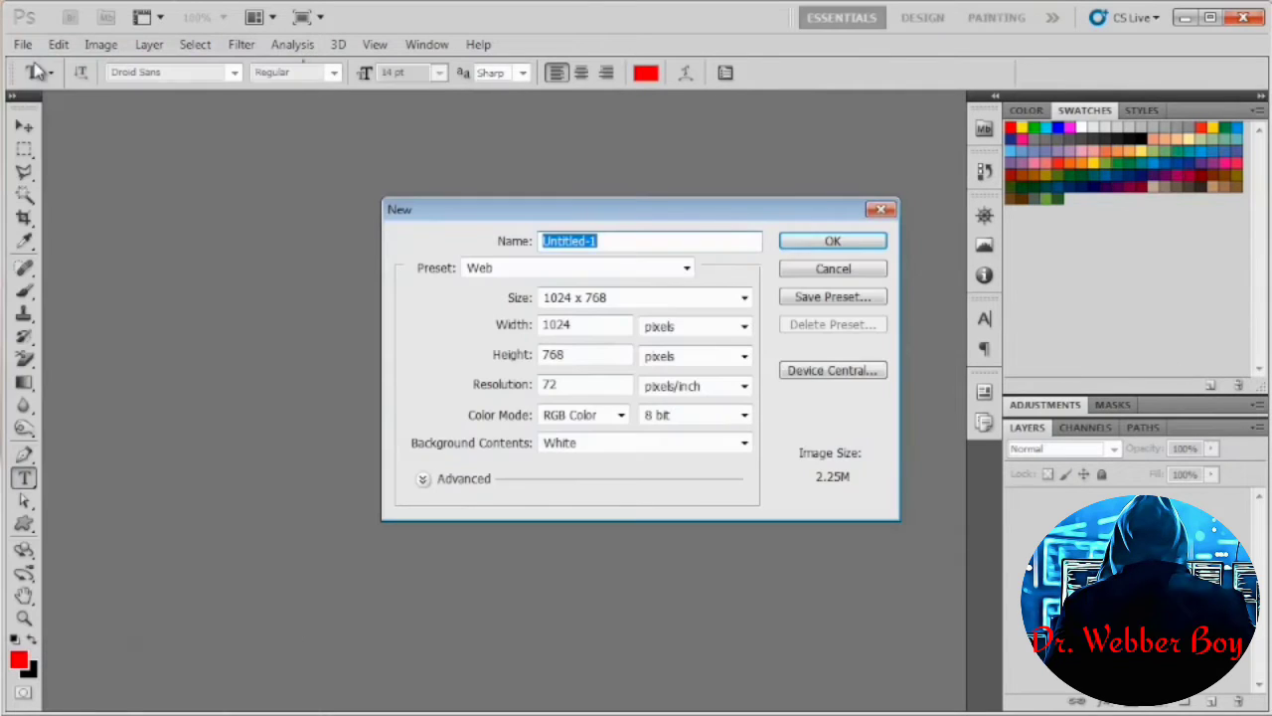
pyautogui.click(528, 278)
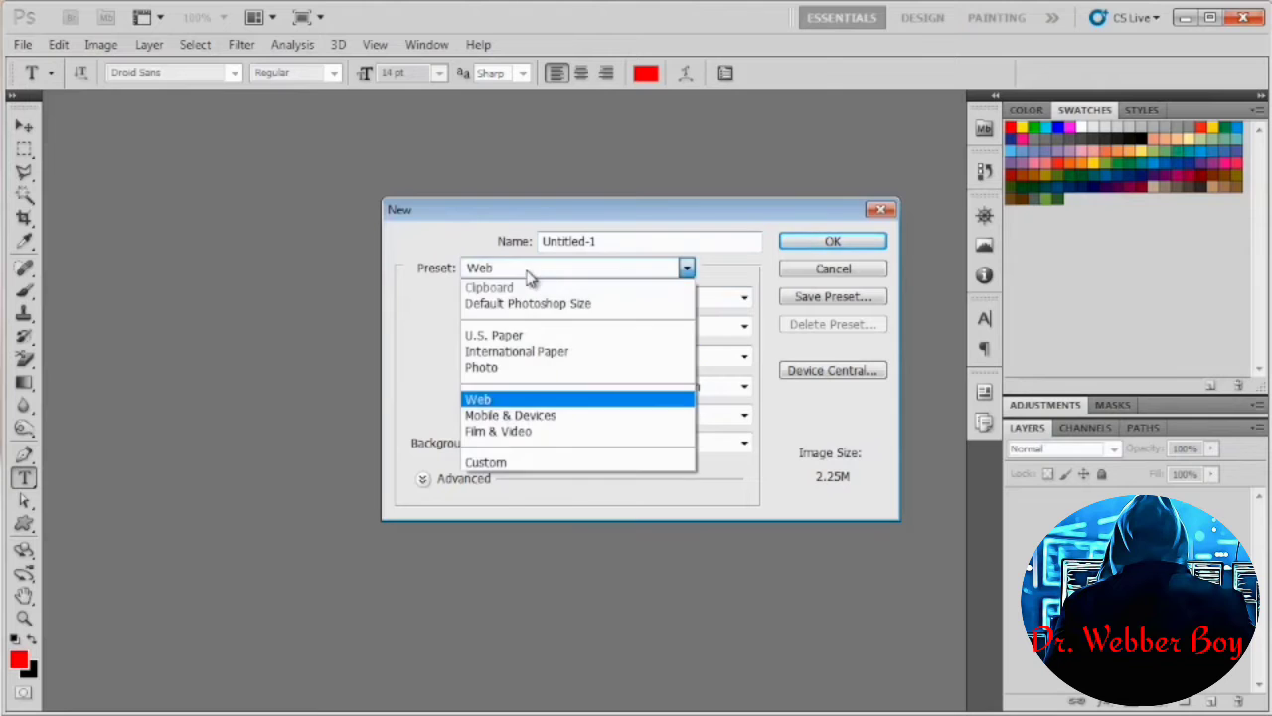
pyautogui.click(509, 400)
pyautogui.click(593, 300)
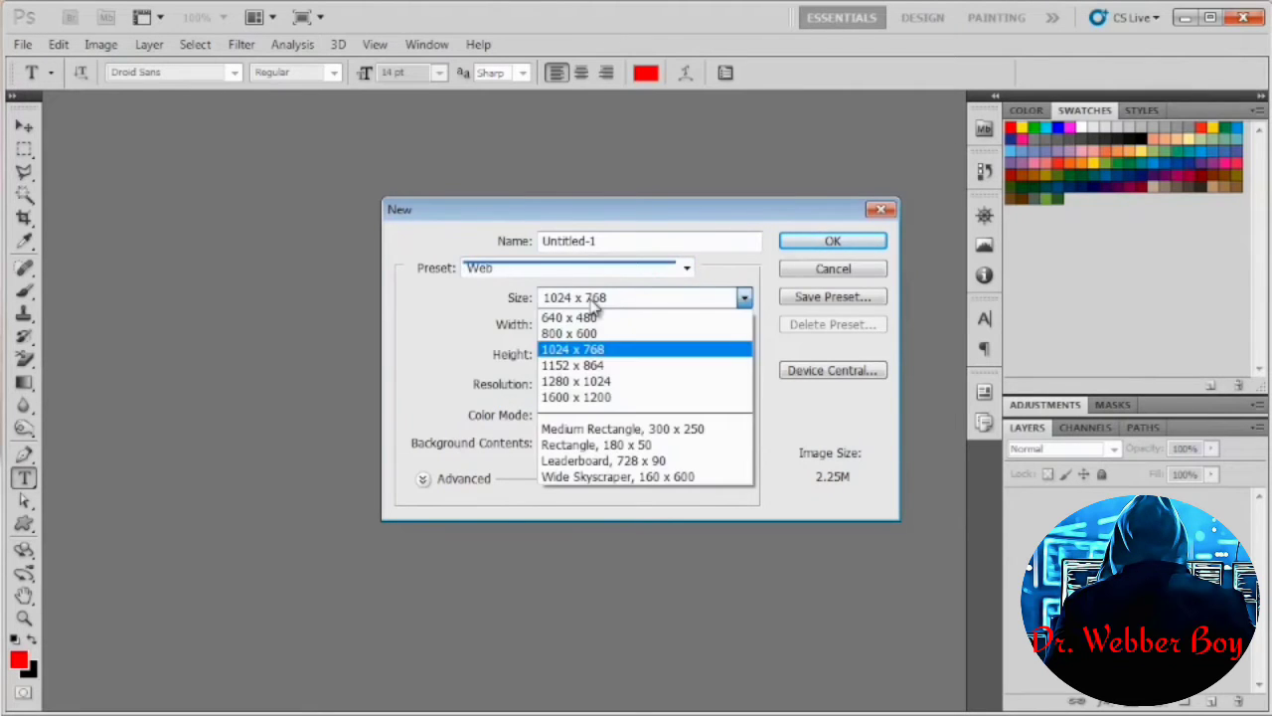
pyautogui.click(586, 351)
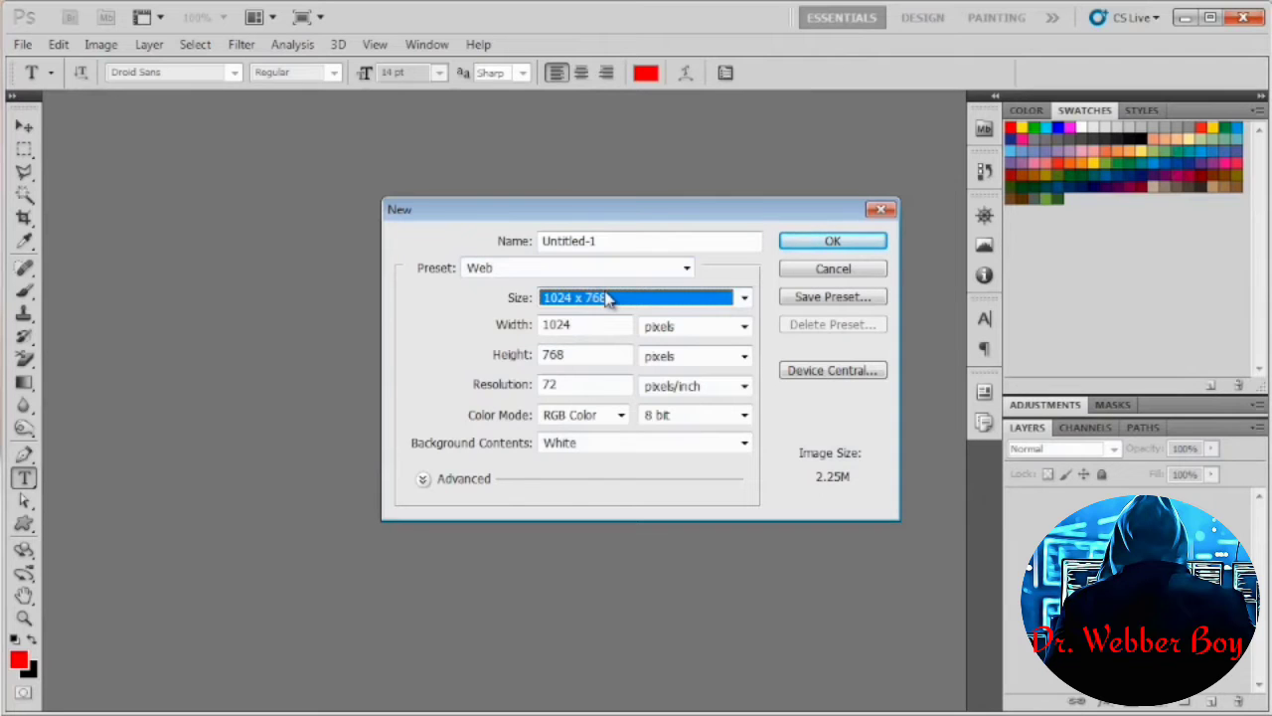
pyautogui.click(817, 241)
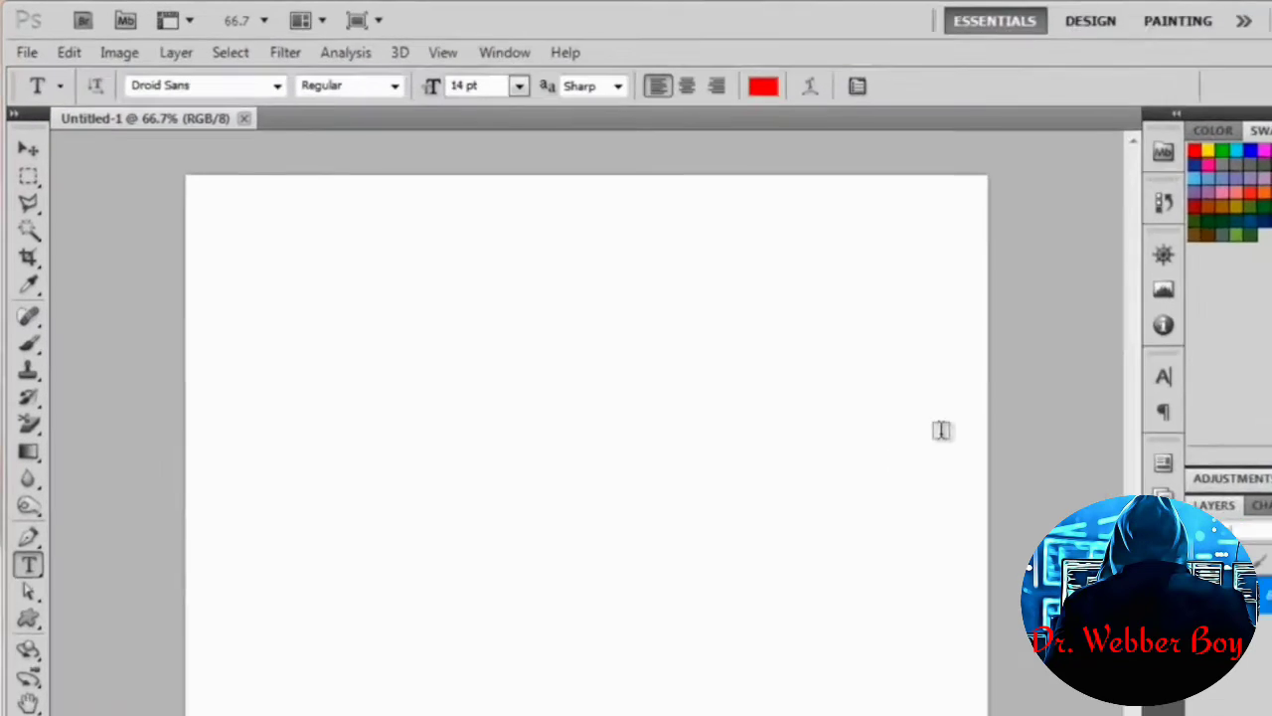
# Step: Show the grid over the blank canvas
pyautogui.click(502, 62)
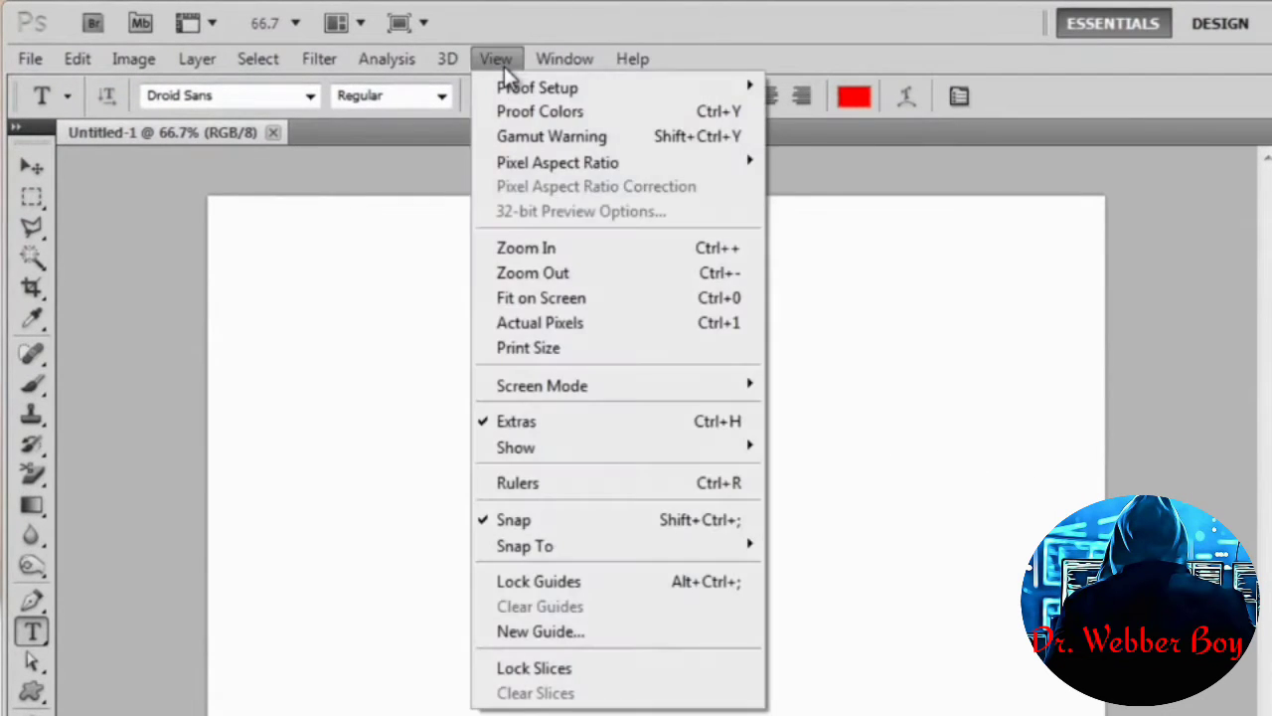
pyautogui.moveTo(526, 452)
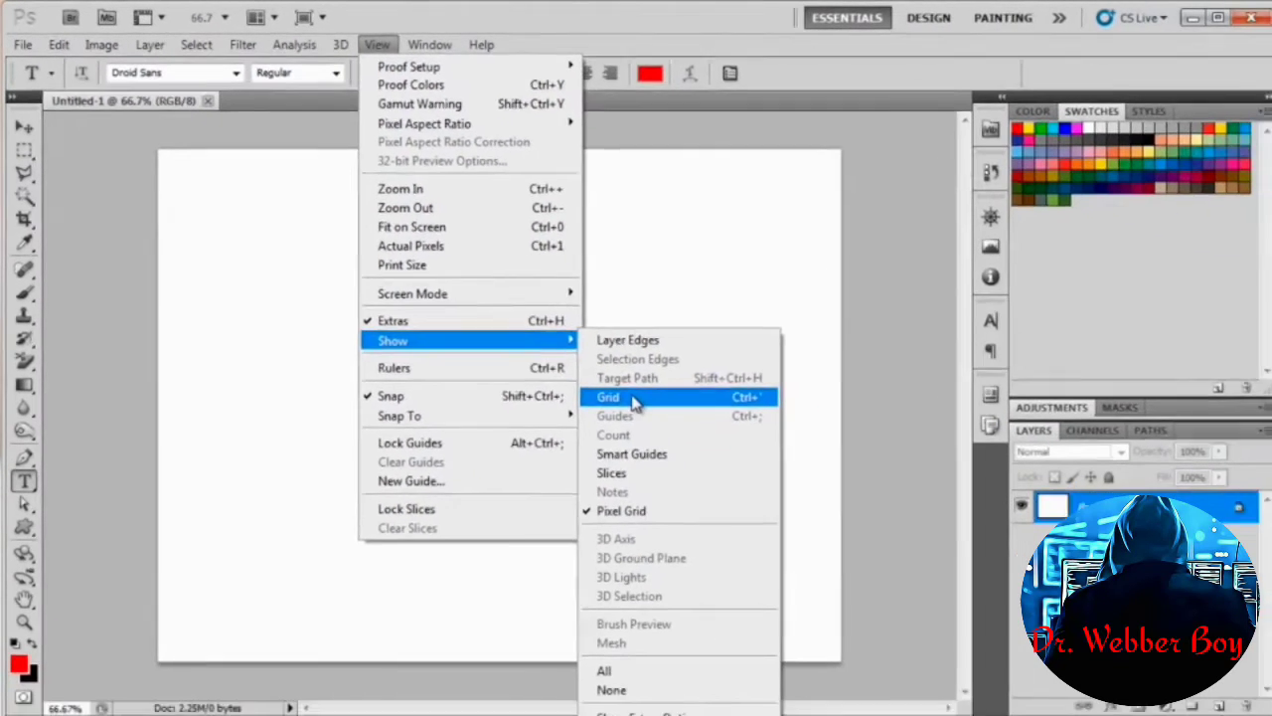
pyautogui.click(633, 398)
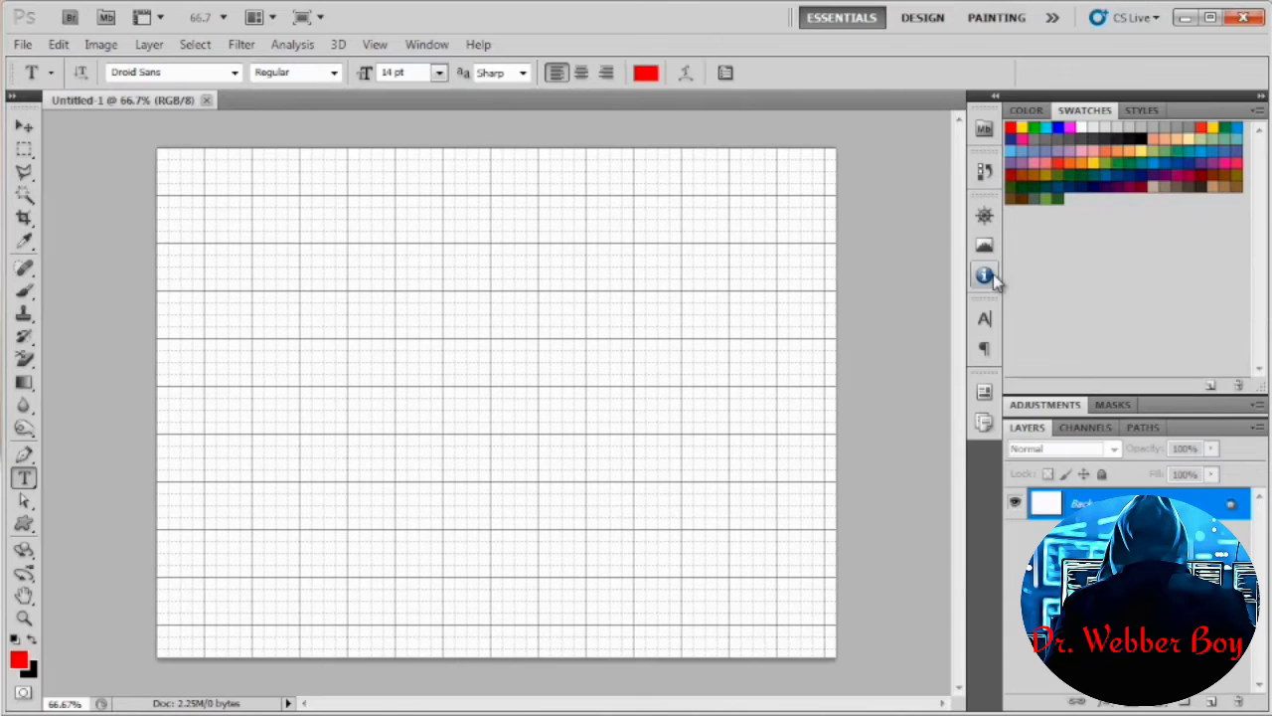
pyautogui.click(436, 47)
pyautogui.moveTo(450, 89)
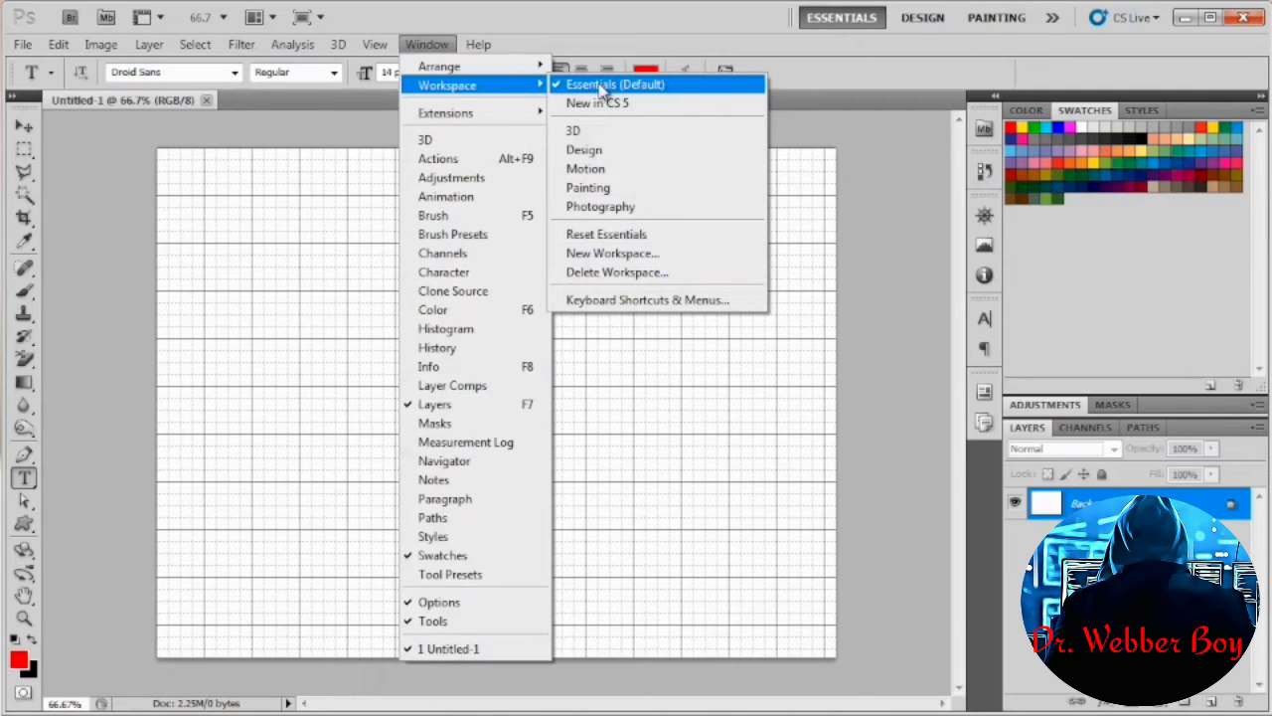
pyautogui.click(615, 21)
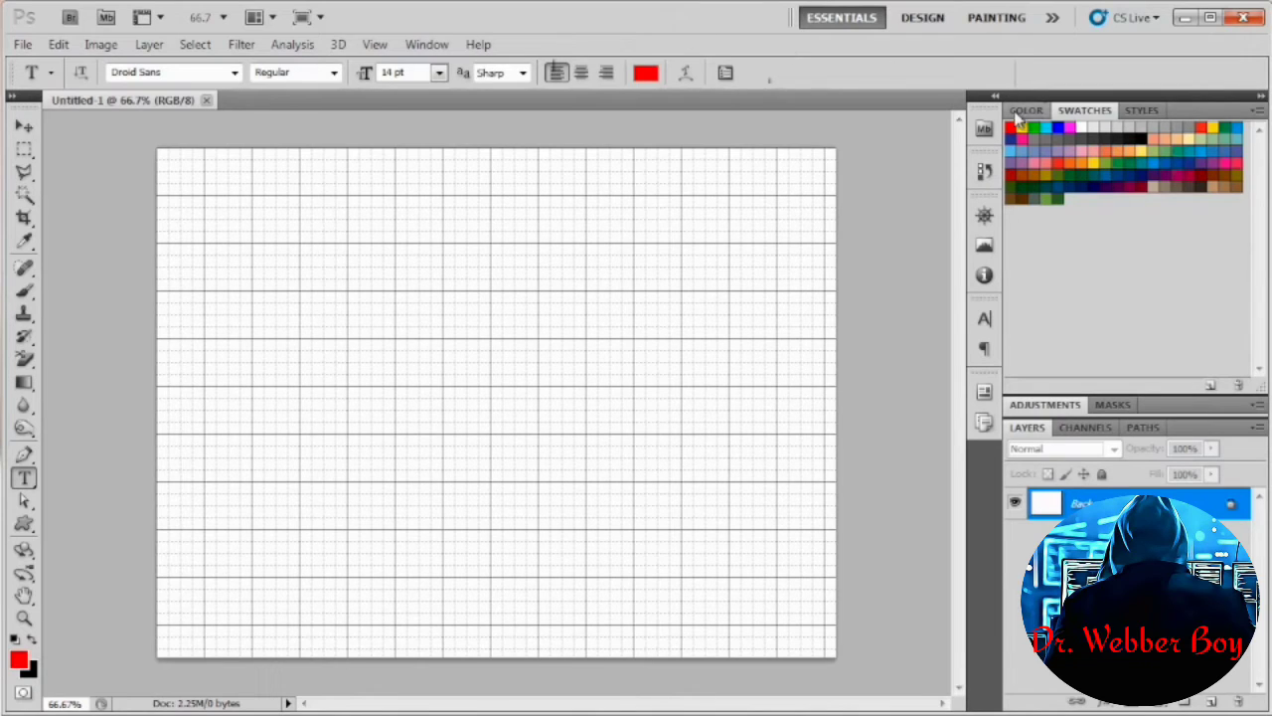
# Step: Collapse the Swatches panel group and show the Info panel
pyautogui.click(1085, 111)
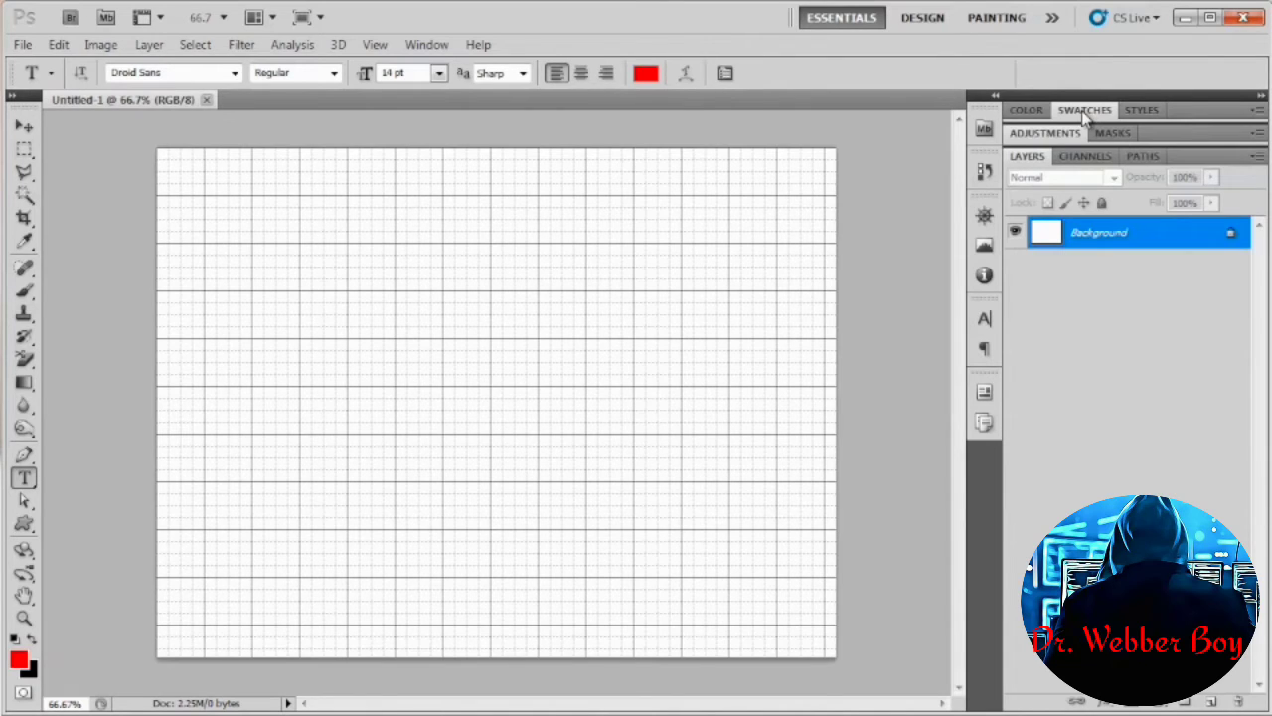
pyautogui.click(1085, 110)
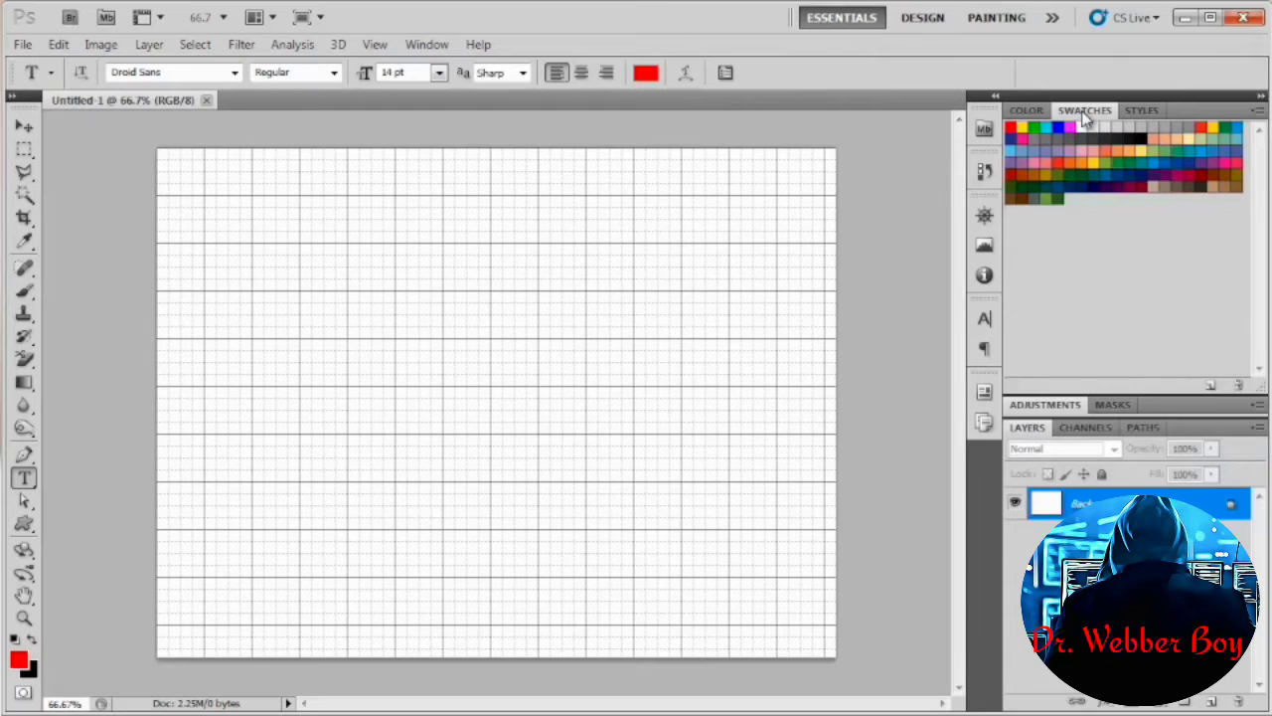
pyautogui.click(1086, 111)
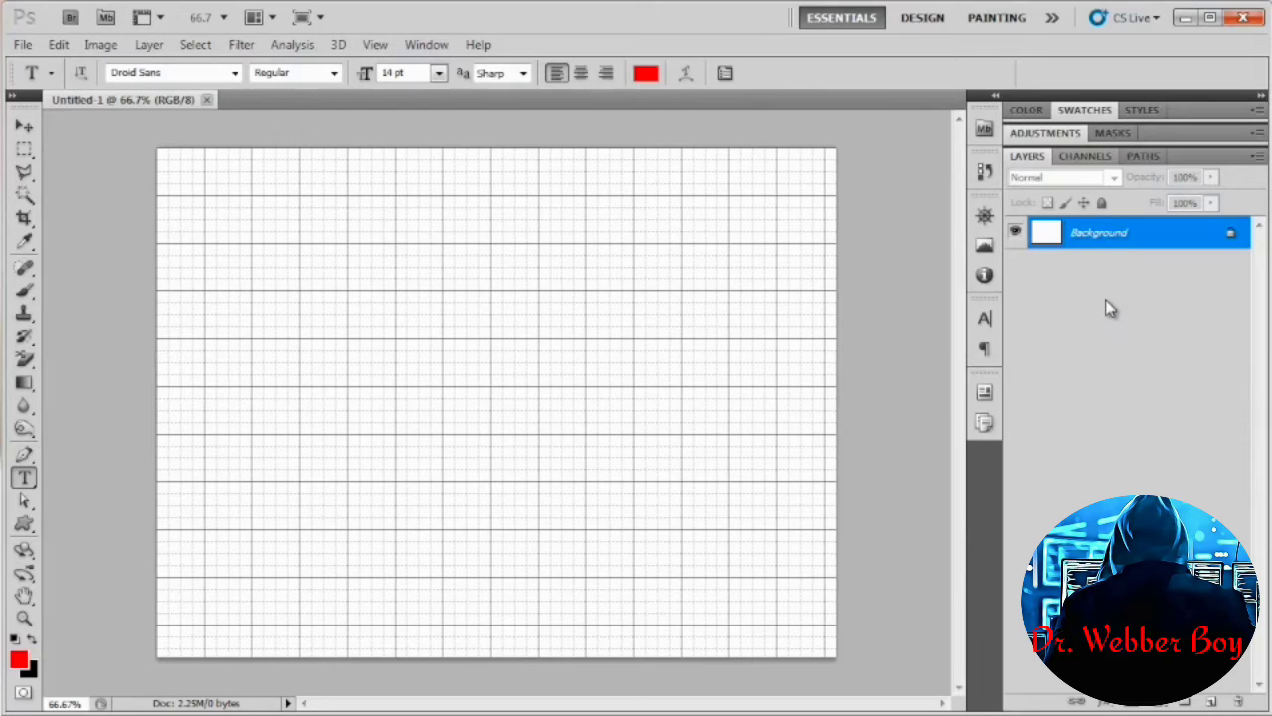
pyautogui.click(428, 46)
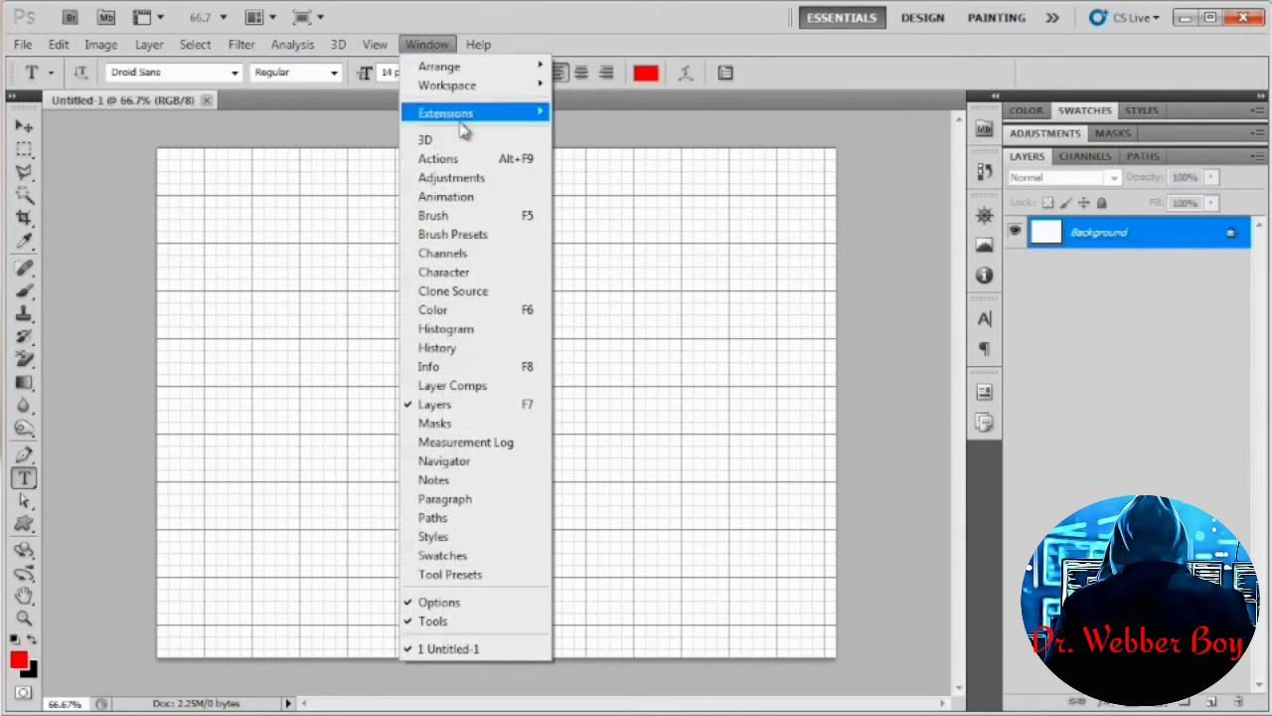
pyautogui.click(500, 367)
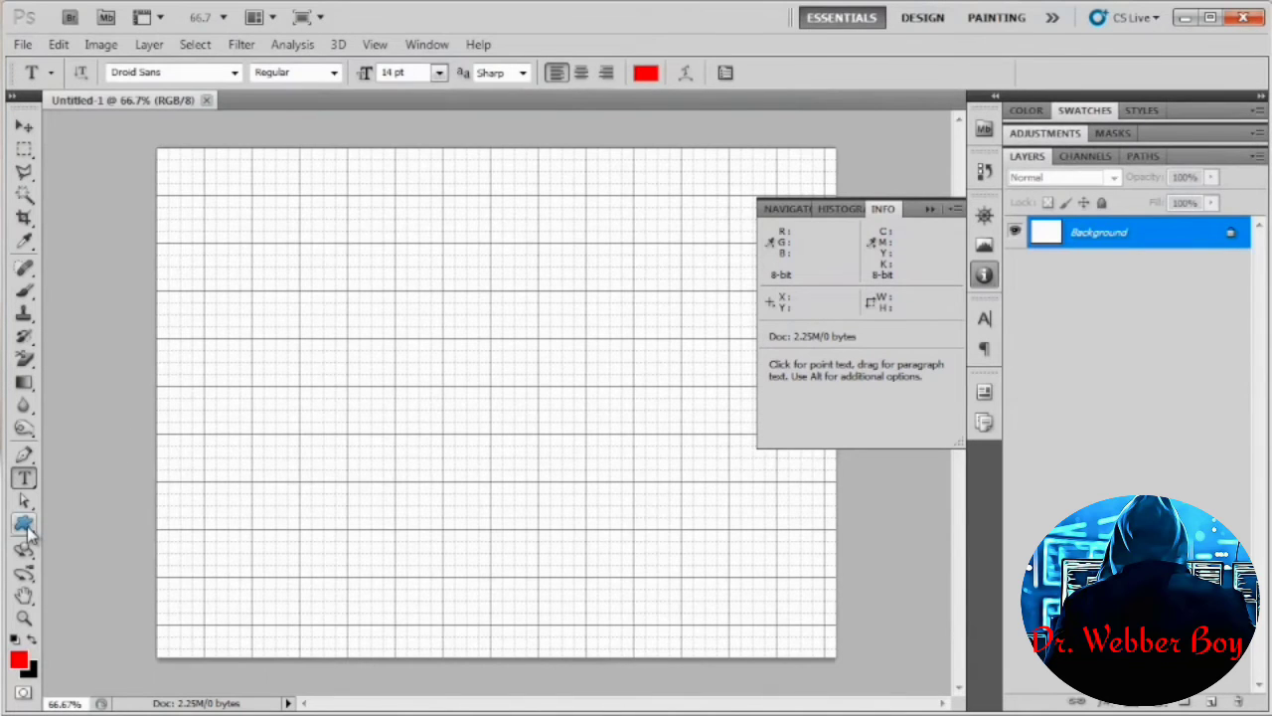
# Step: Draw a red rectangle about 4 x 3.25 inches with the Rectangle tool, starting about 3.25 inches across and 3 inches down the canvas
pyautogui.moveTo(28, 534); pyautogui.dragTo(71, 532)
pyautogui.moveTo(312, 292); pyautogui.dragTo(498, 447)
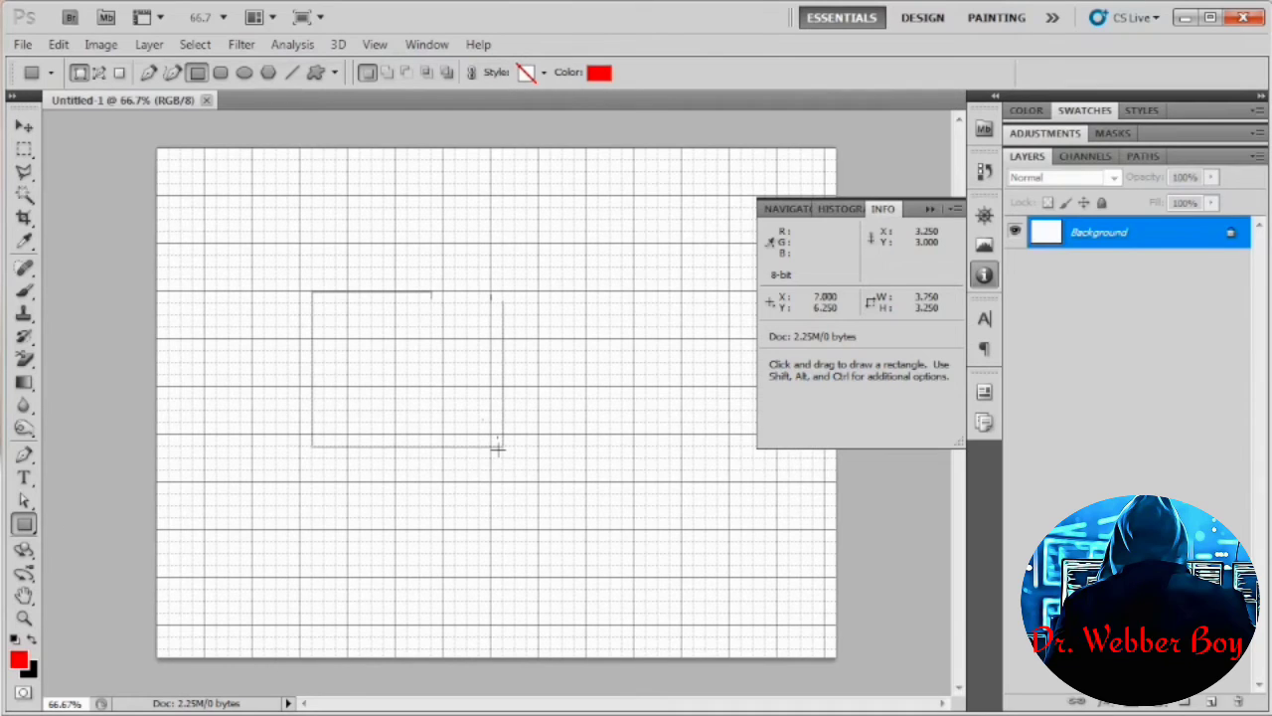
pyautogui.moveTo(498, 448); pyautogui.dragTo(498, 449)
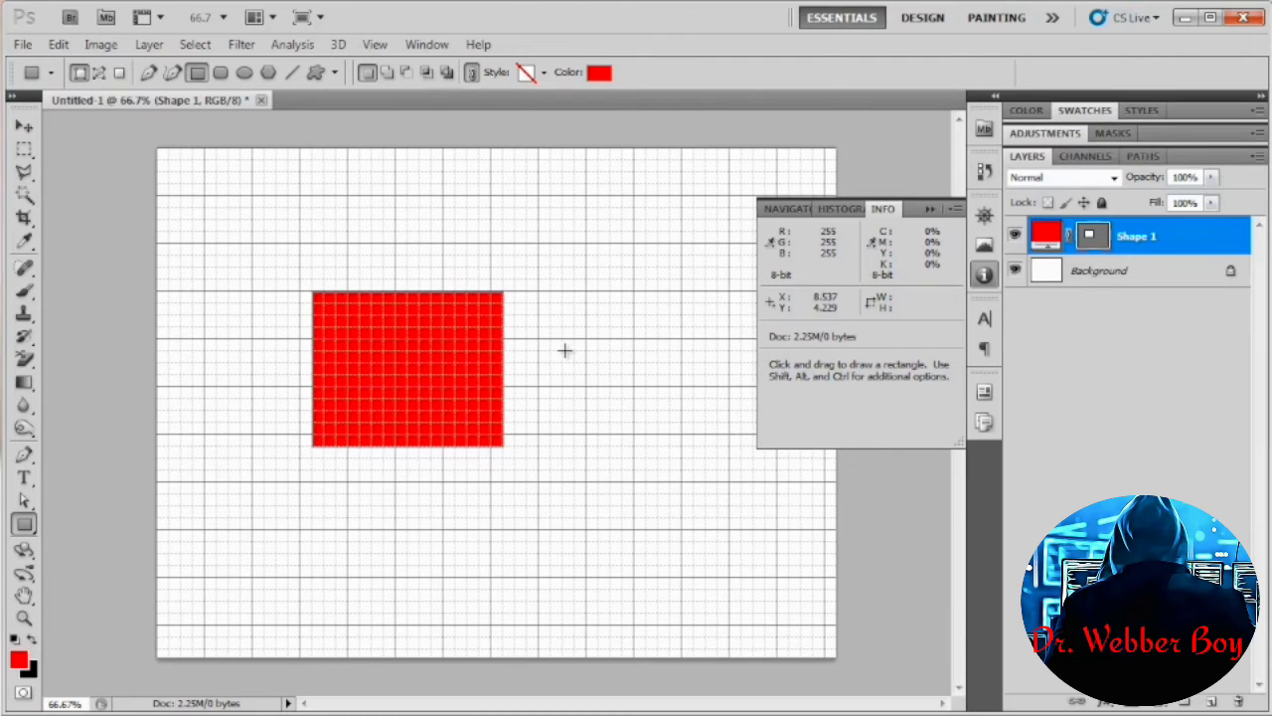
# Step: Show the rulers around the canvas and set their units to pixels
pyautogui.click(374, 45)
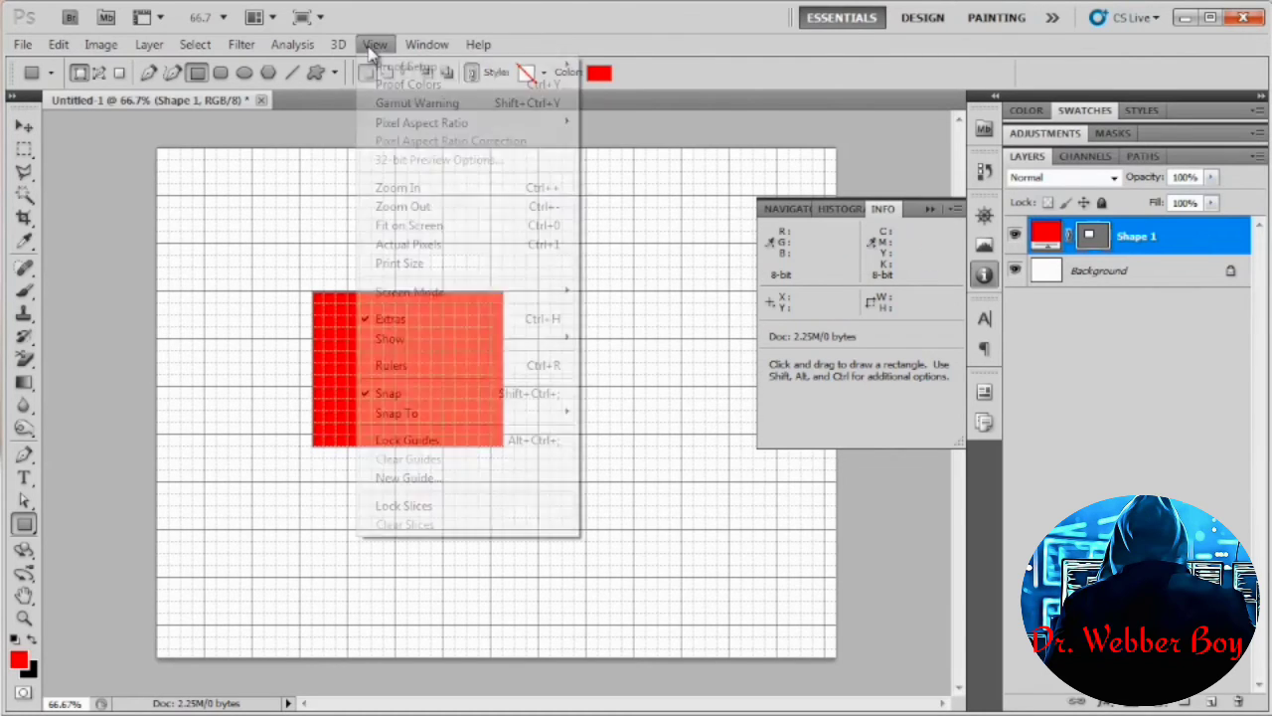
pyautogui.click(418, 366)
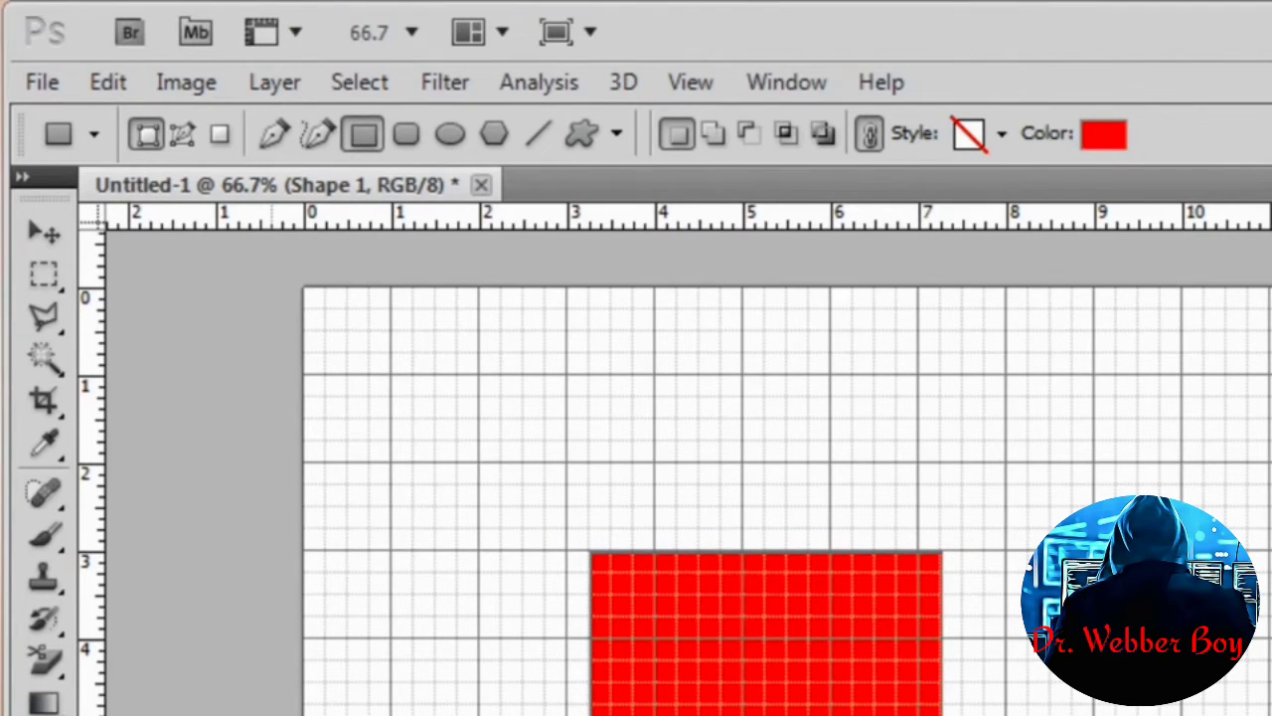
pyautogui.rightClick(664, 223)
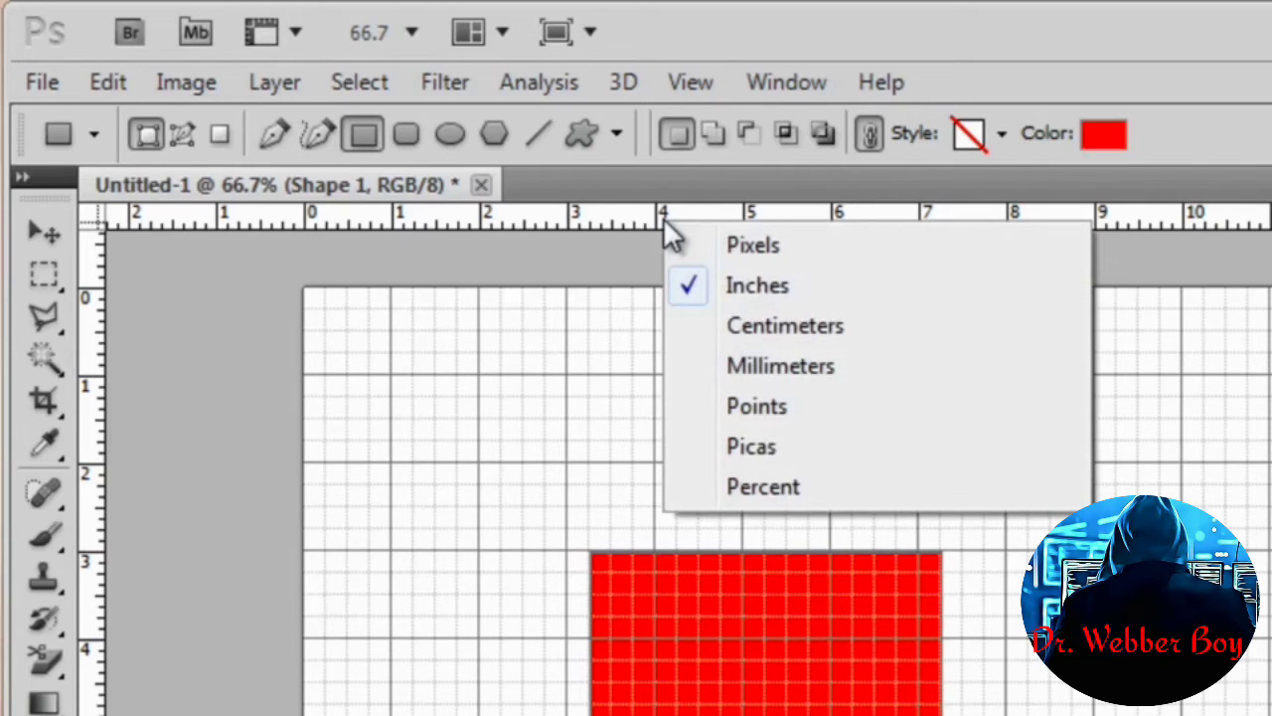
pyautogui.click(833, 249)
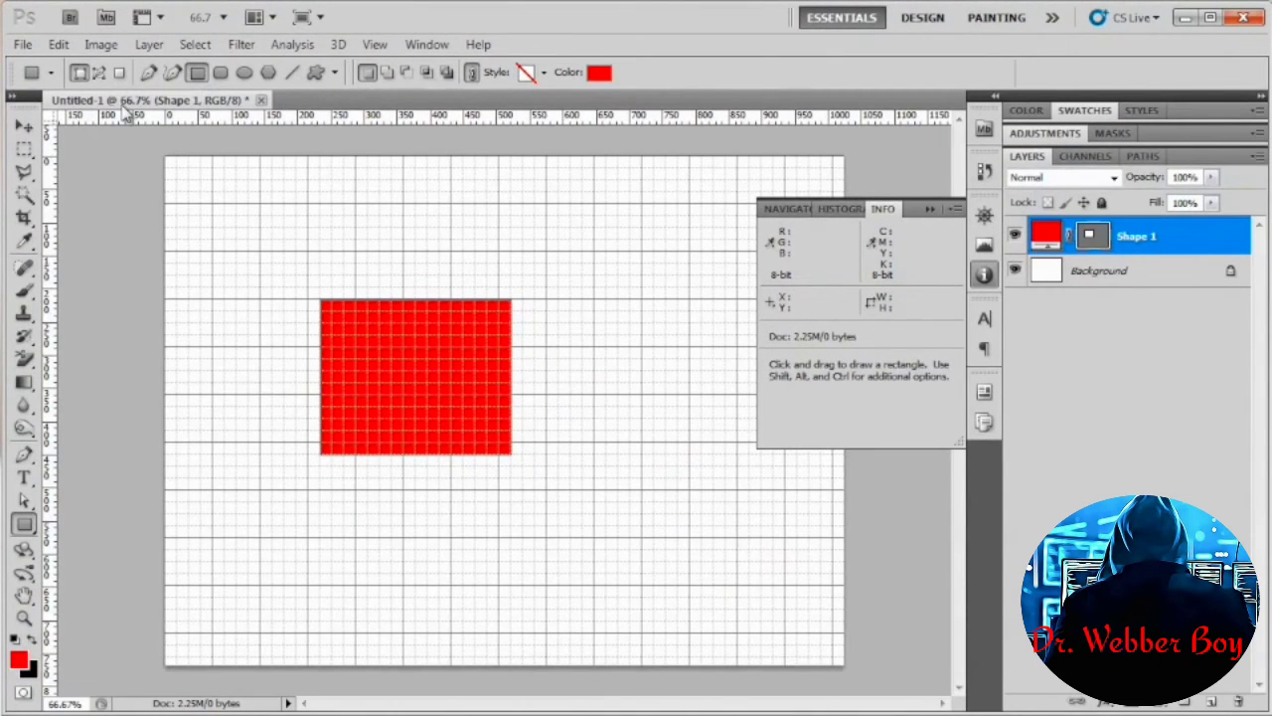
# Step: Create a second new document with the Web preset at 1024 x 768 pixels, 72 pixels/inch, RGB Color and a white background
pyautogui.click(22, 45)
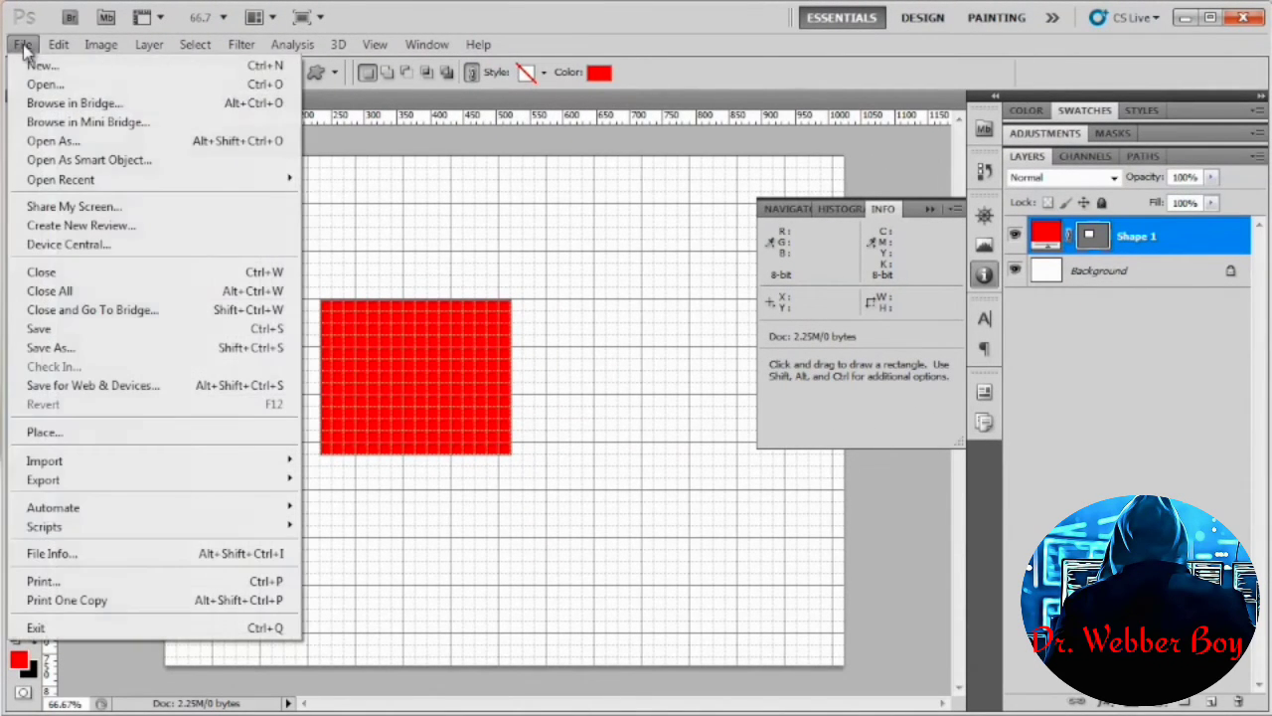
pyautogui.click(42, 66)
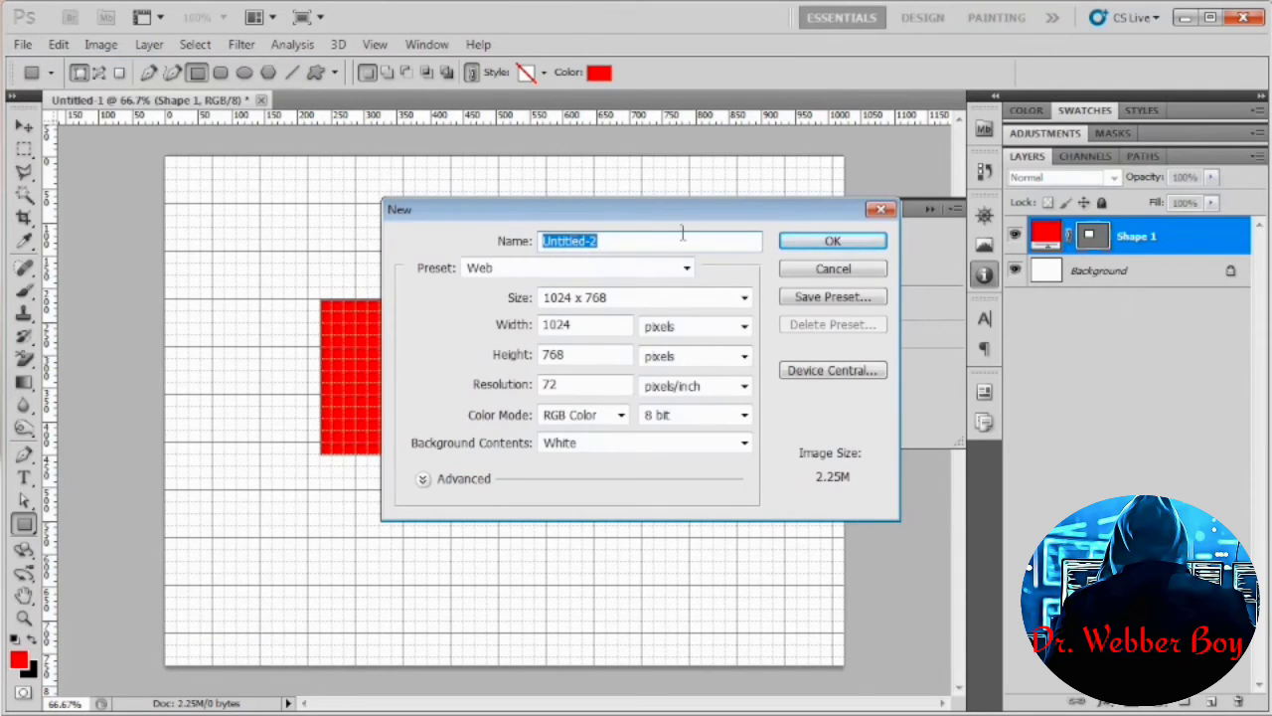
pyautogui.click(830, 243)
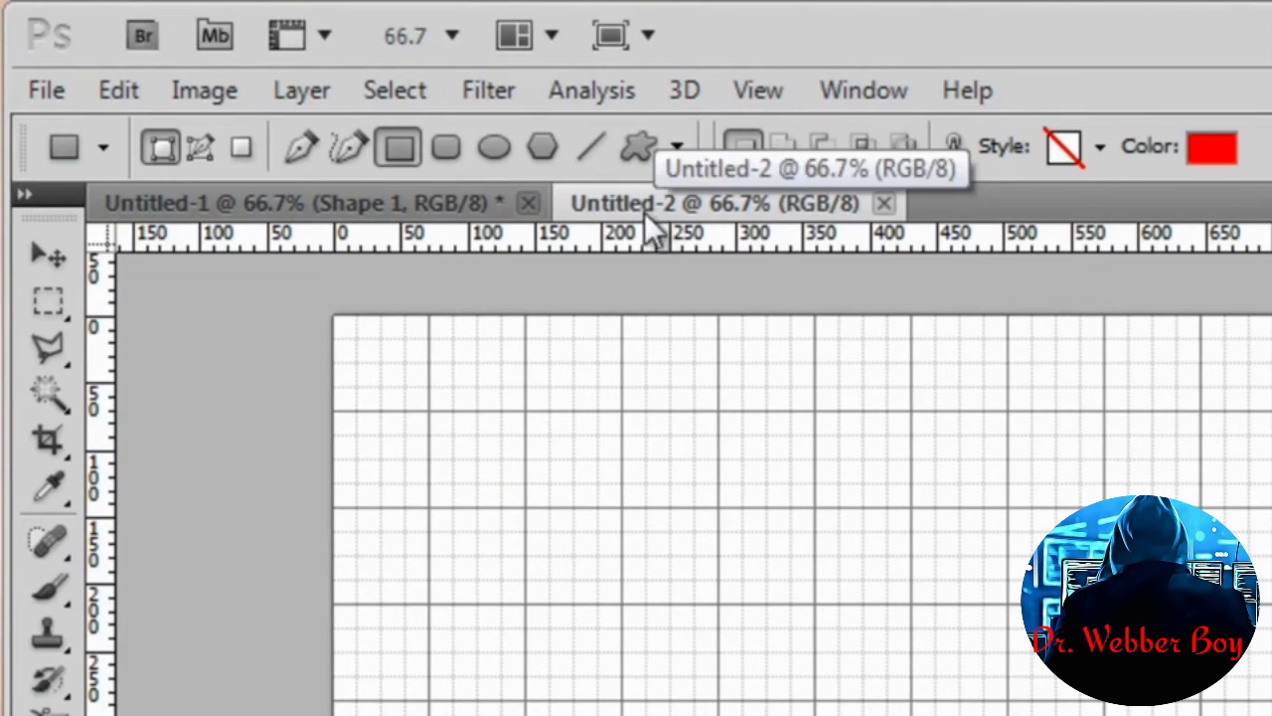
# Step: Switch back and forth between the Untitled-1 and Untitled-2 documents, ending on Untitled-2
pyautogui.click(310, 201)
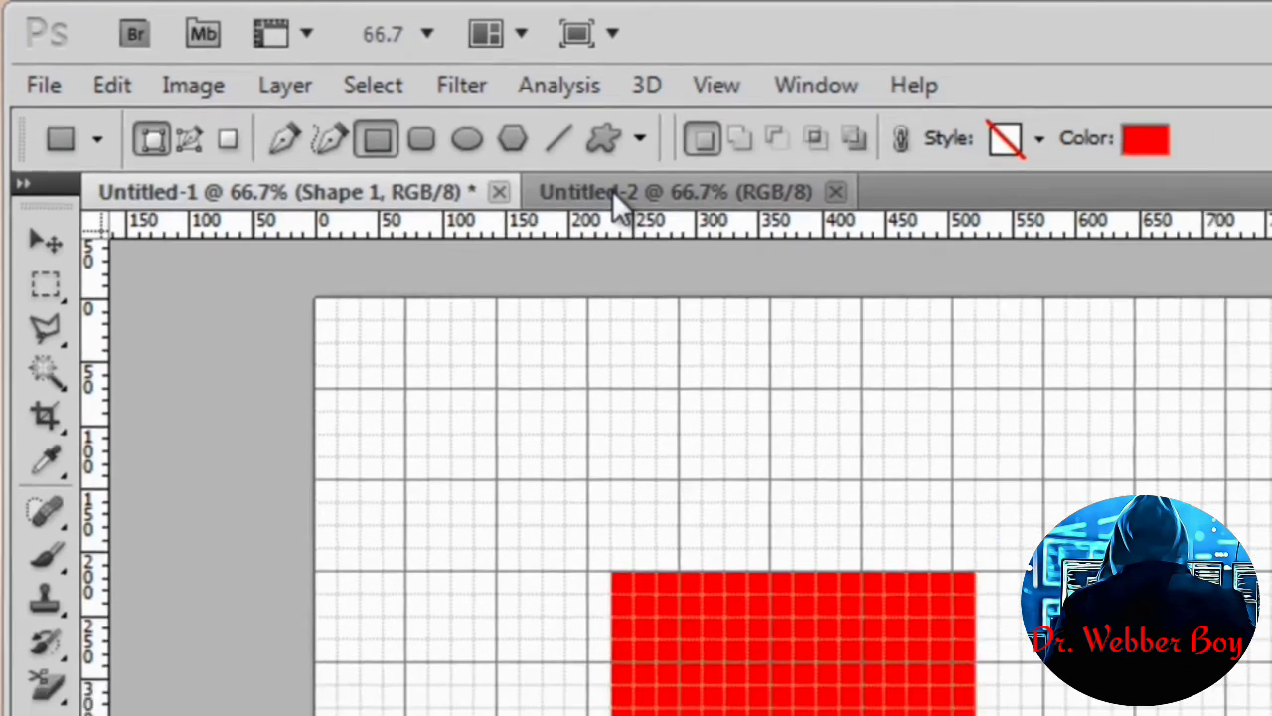
pyautogui.click(648, 201)
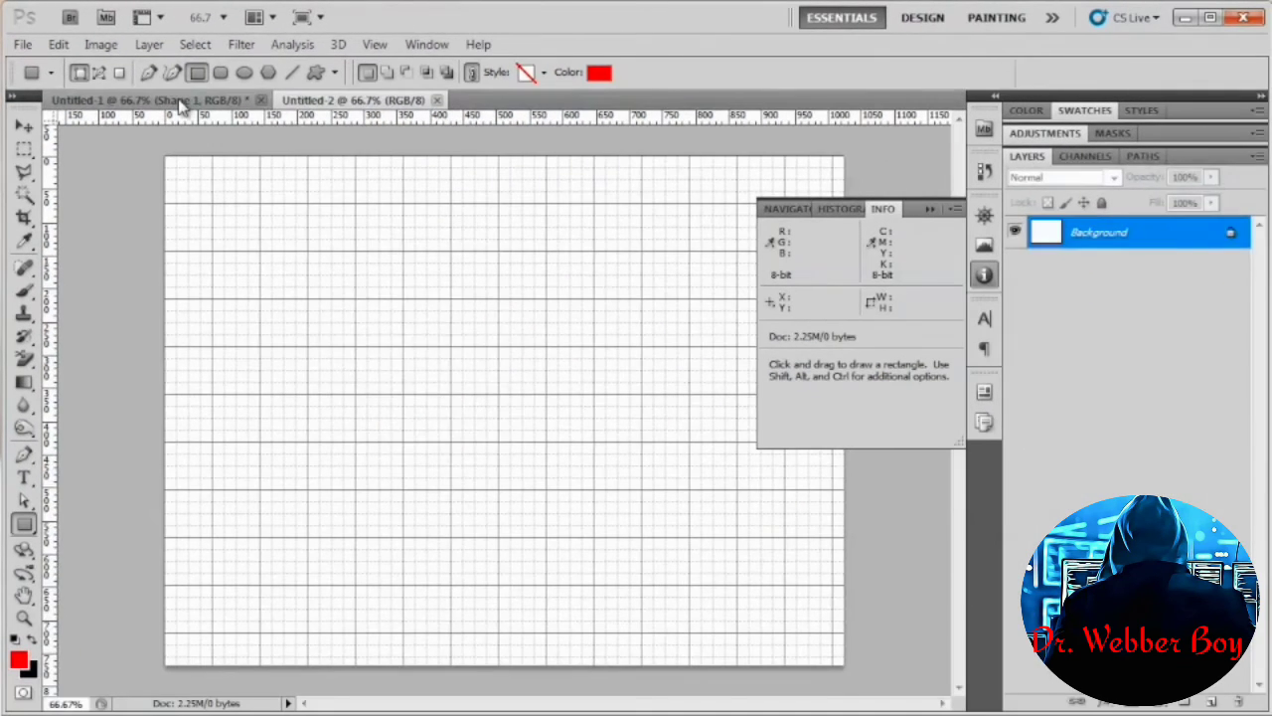
pyautogui.click(179, 100)
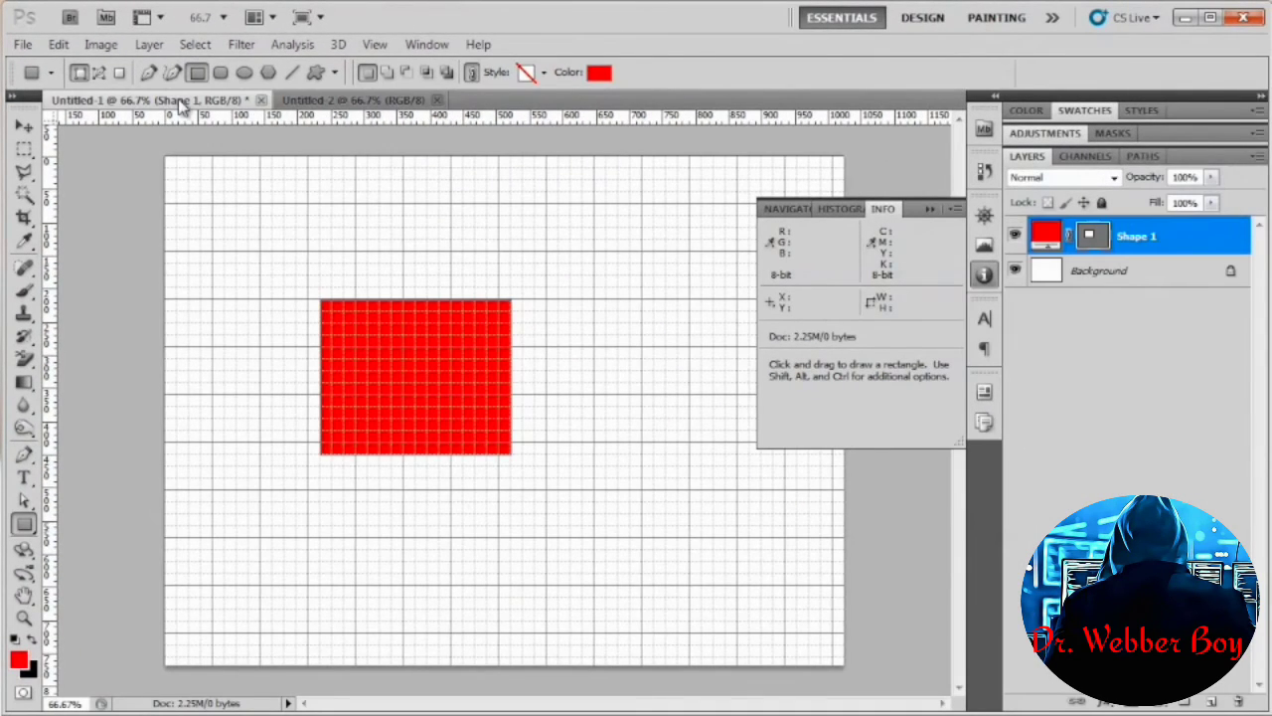
pyautogui.click(310, 102)
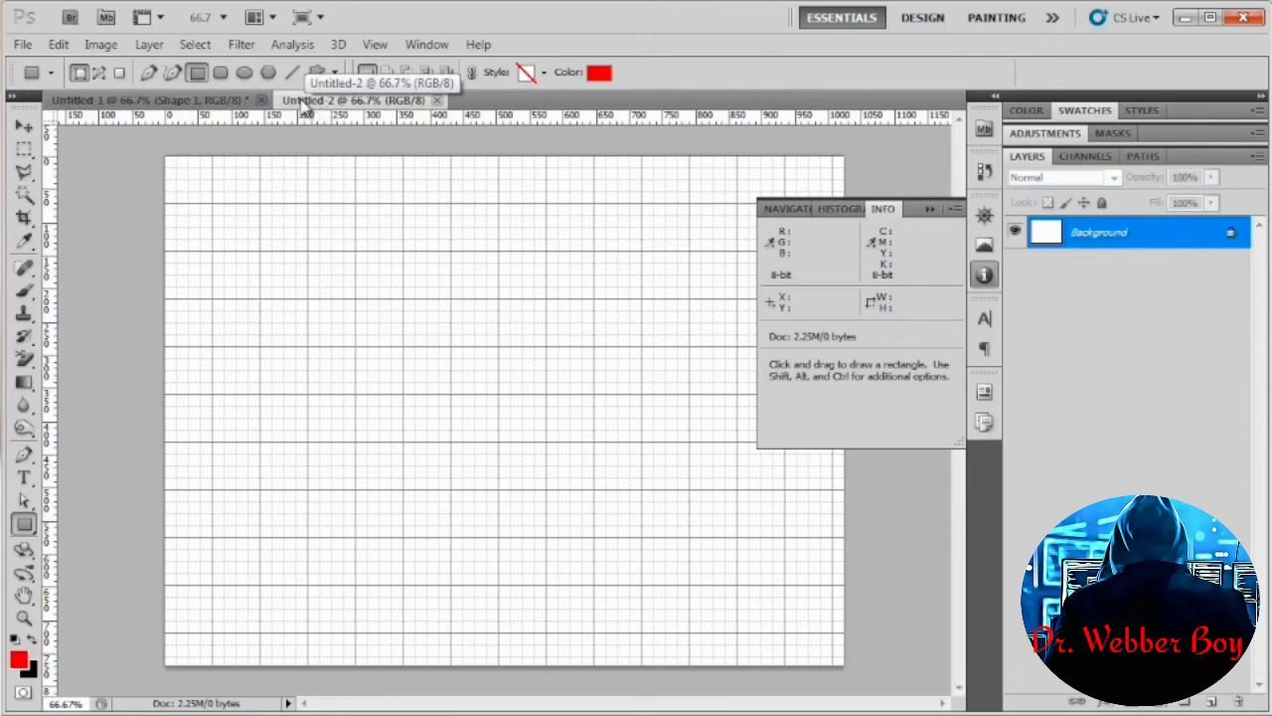
# Step: Float Untitled-2 in its own window, move it around, and dock it back beside Untitled-1
pyautogui.moveTo(304, 103); pyautogui.dragTo(402, 171)
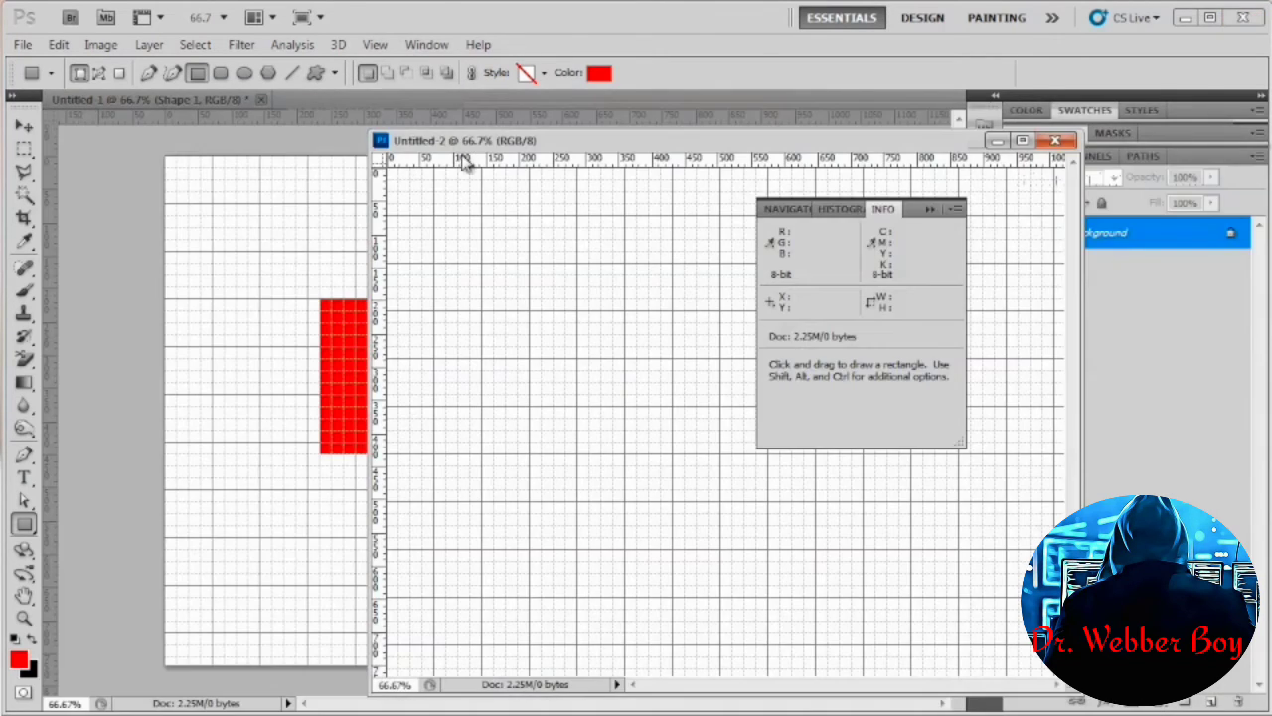
pyautogui.moveTo(500, 139); pyautogui.dragTo(559, 132)
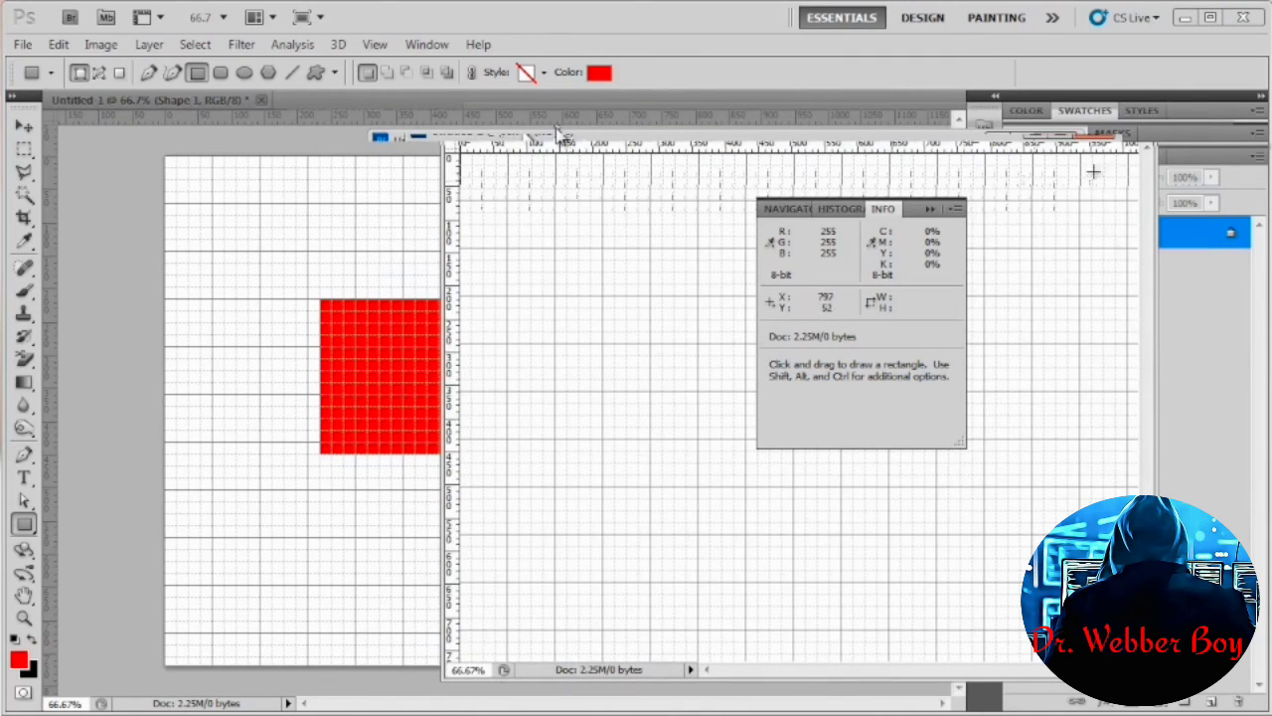
pyautogui.moveTo(950, 129); pyautogui.dragTo(599, 102)
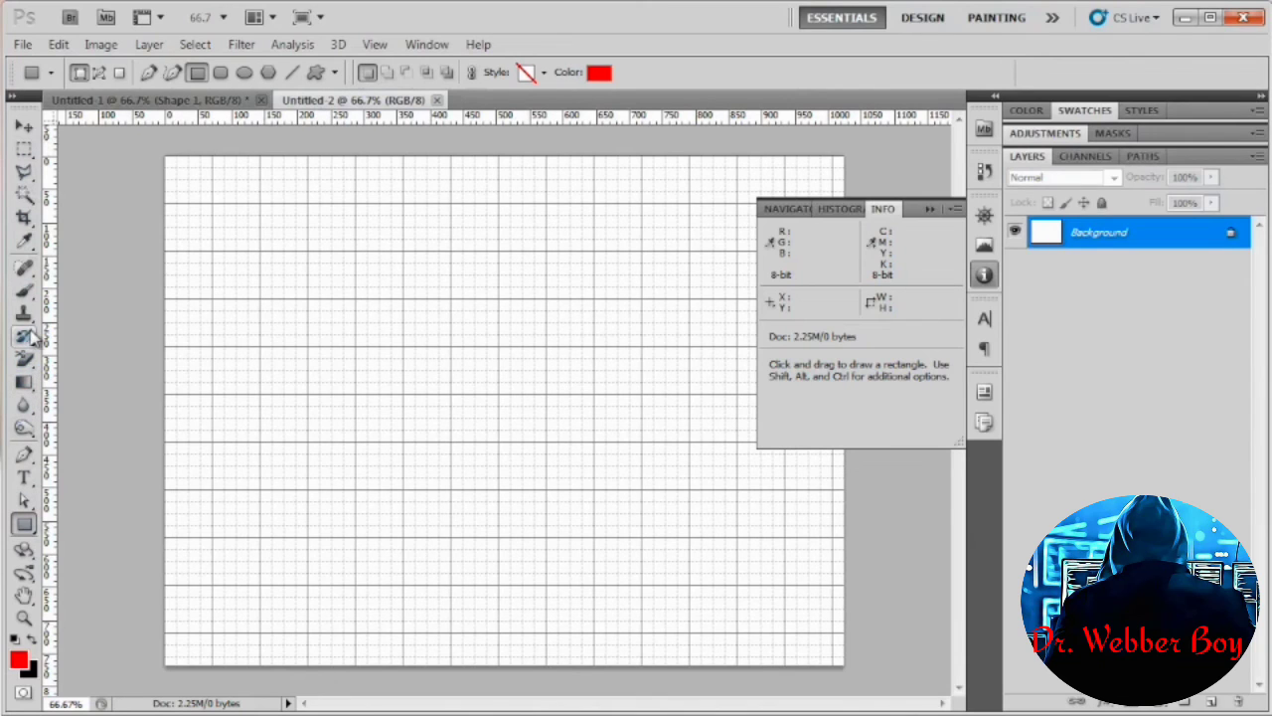
# Step: Try the Polygonal Lasso tool and switch to the Magic Wand tool to compare their options
pyautogui.click(25, 174)
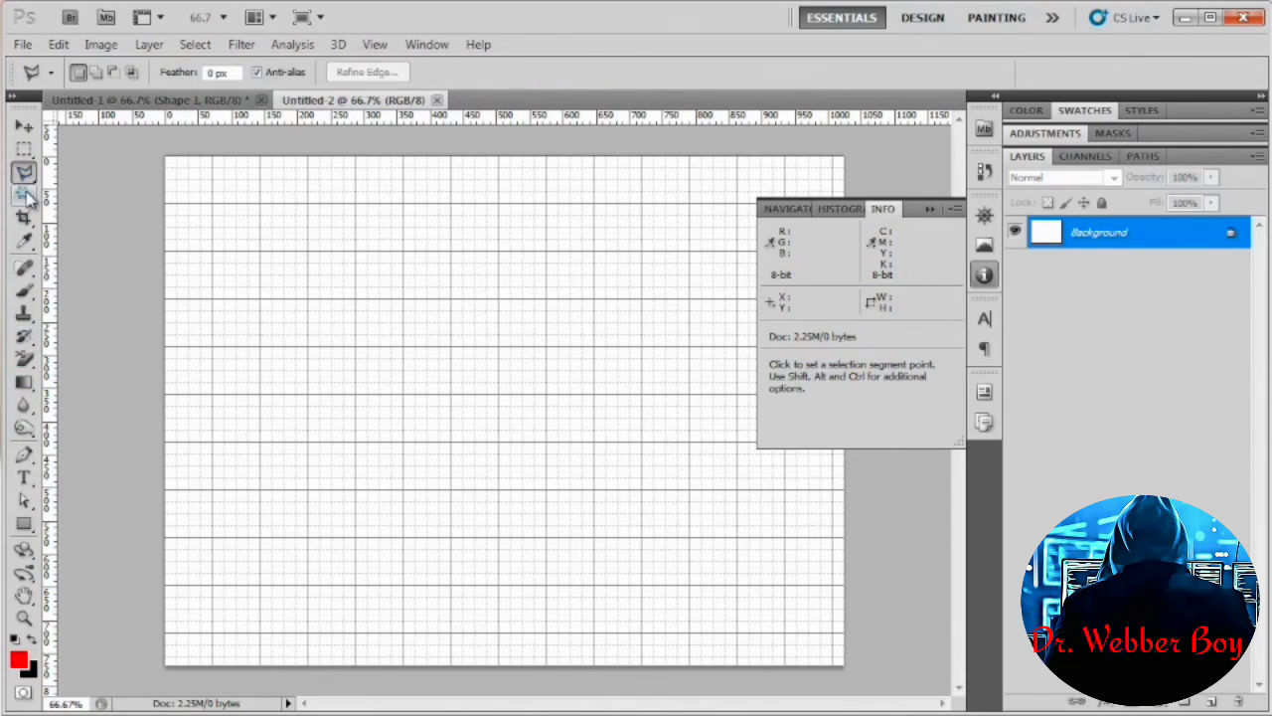
pyautogui.click(24, 195)
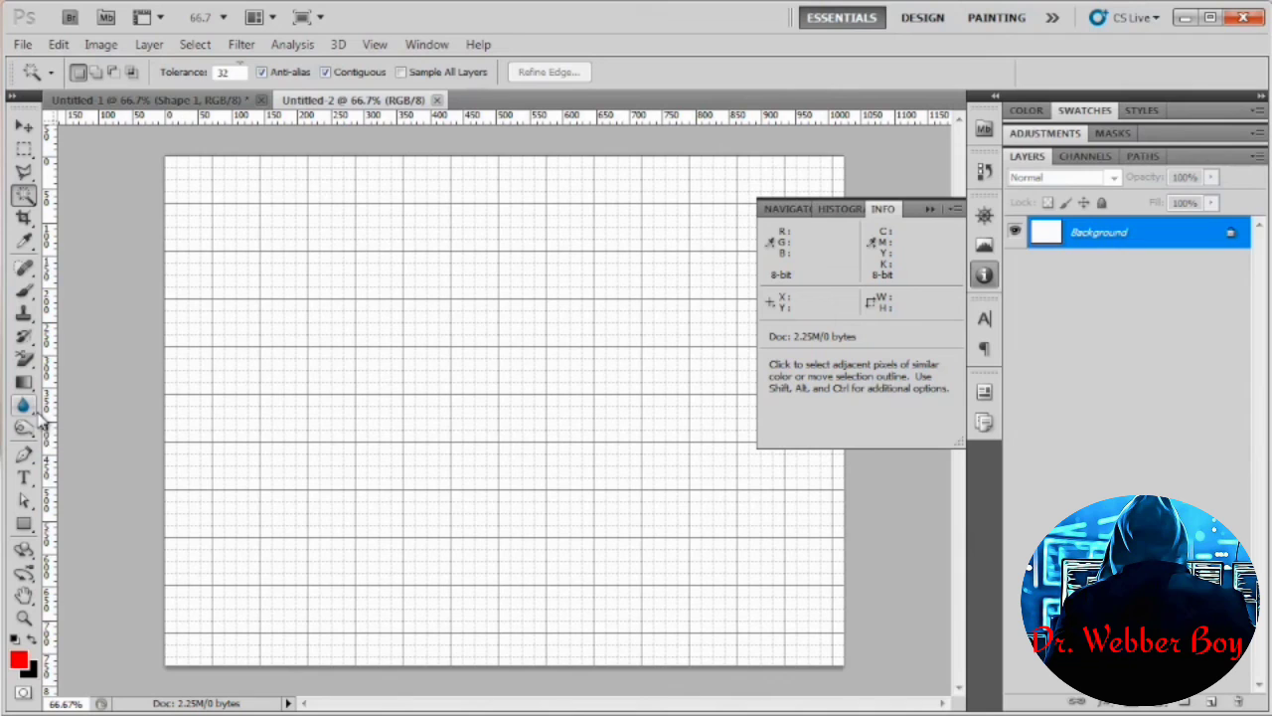
pyautogui.click(374, 48)
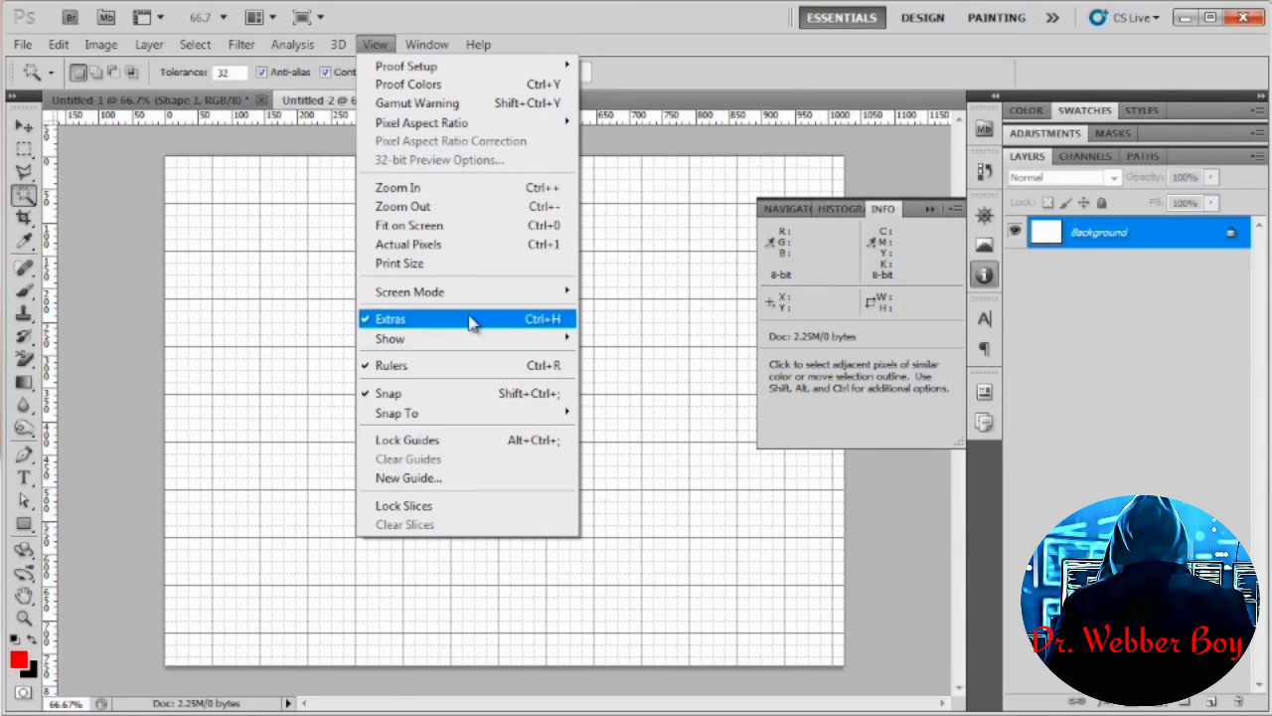
pyautogui.click(692, 70)
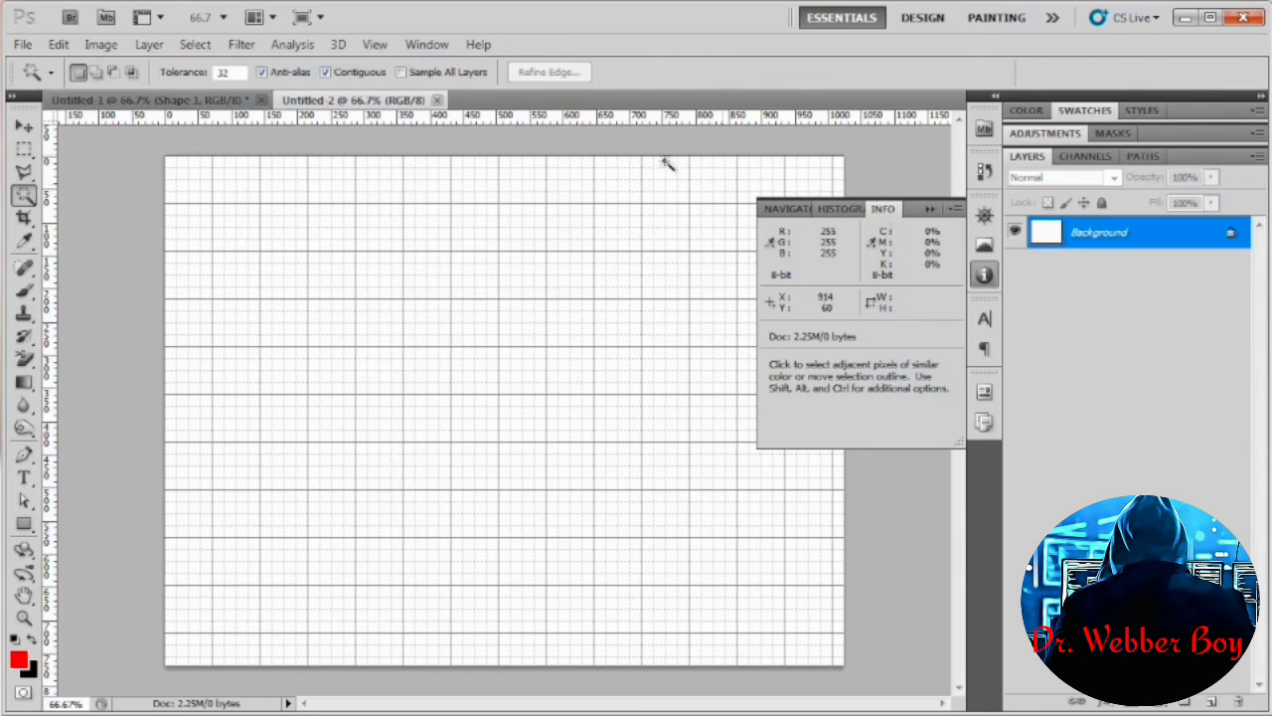
pyautogui.click(424, 46)
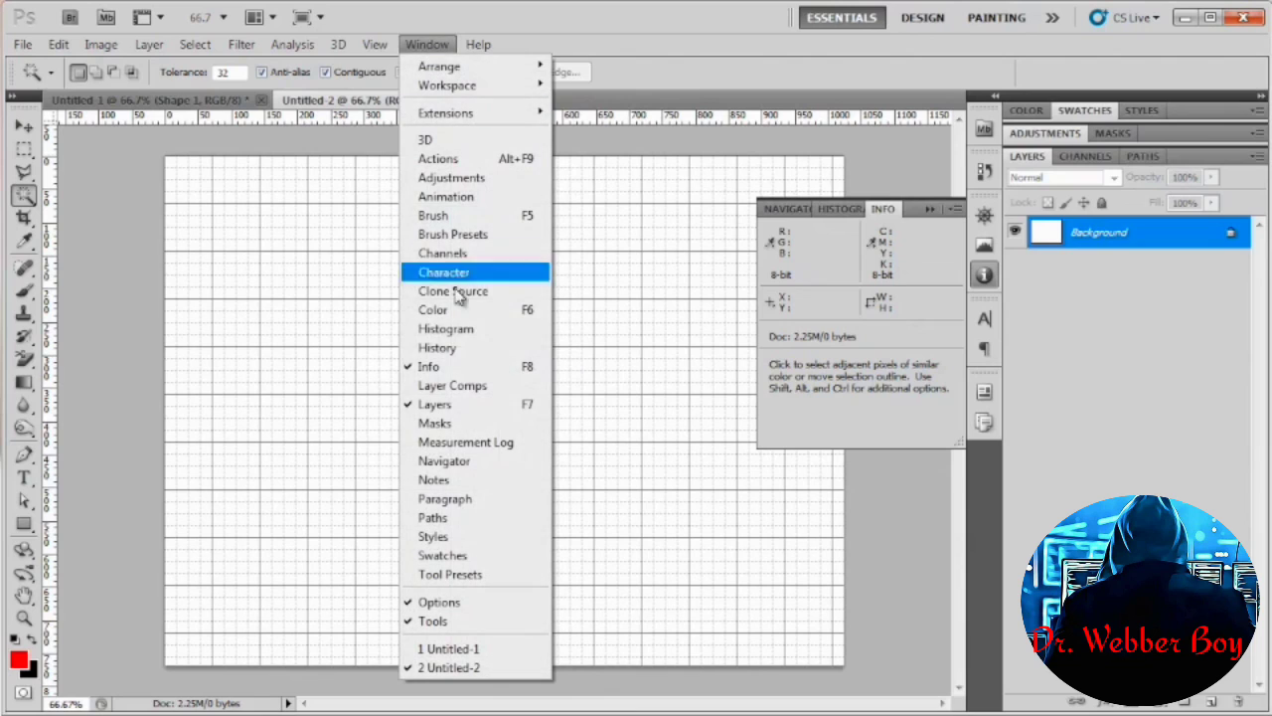
pyautogui.click(731, 64)
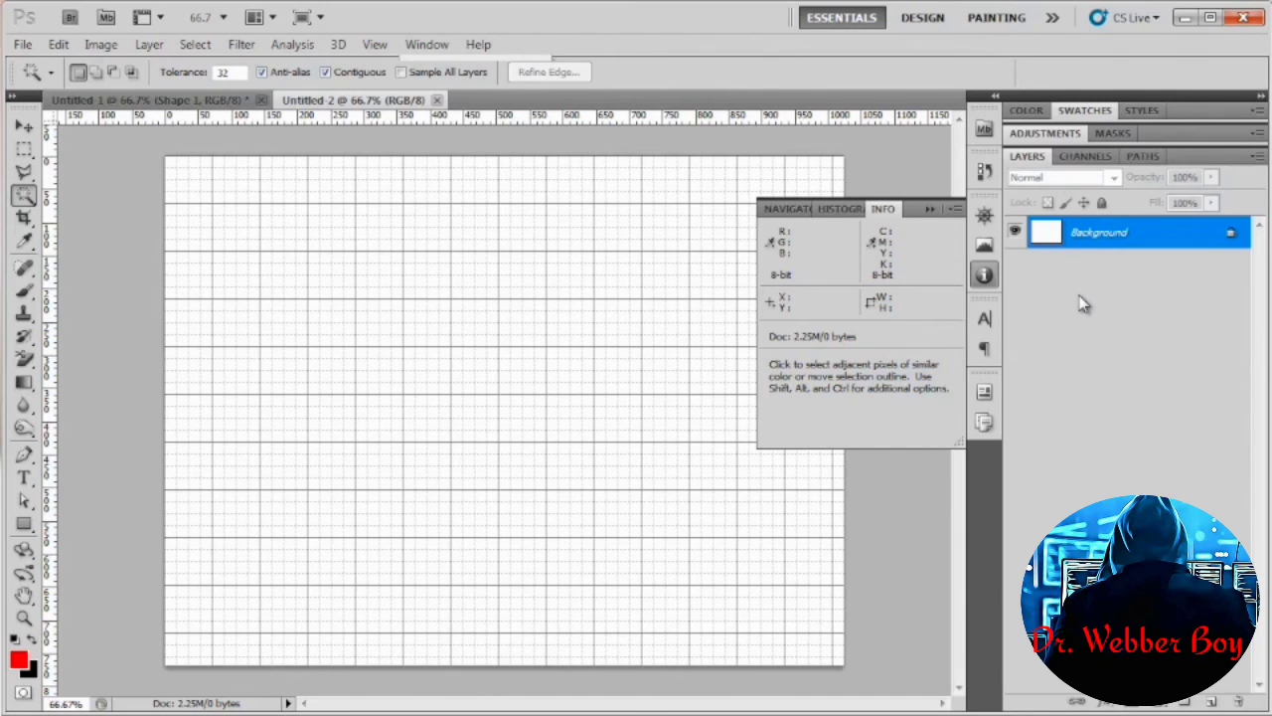
# Step: Close the Untitled-1 document with the red rectangle without saving its changes
pyautogui.click(178, 103)
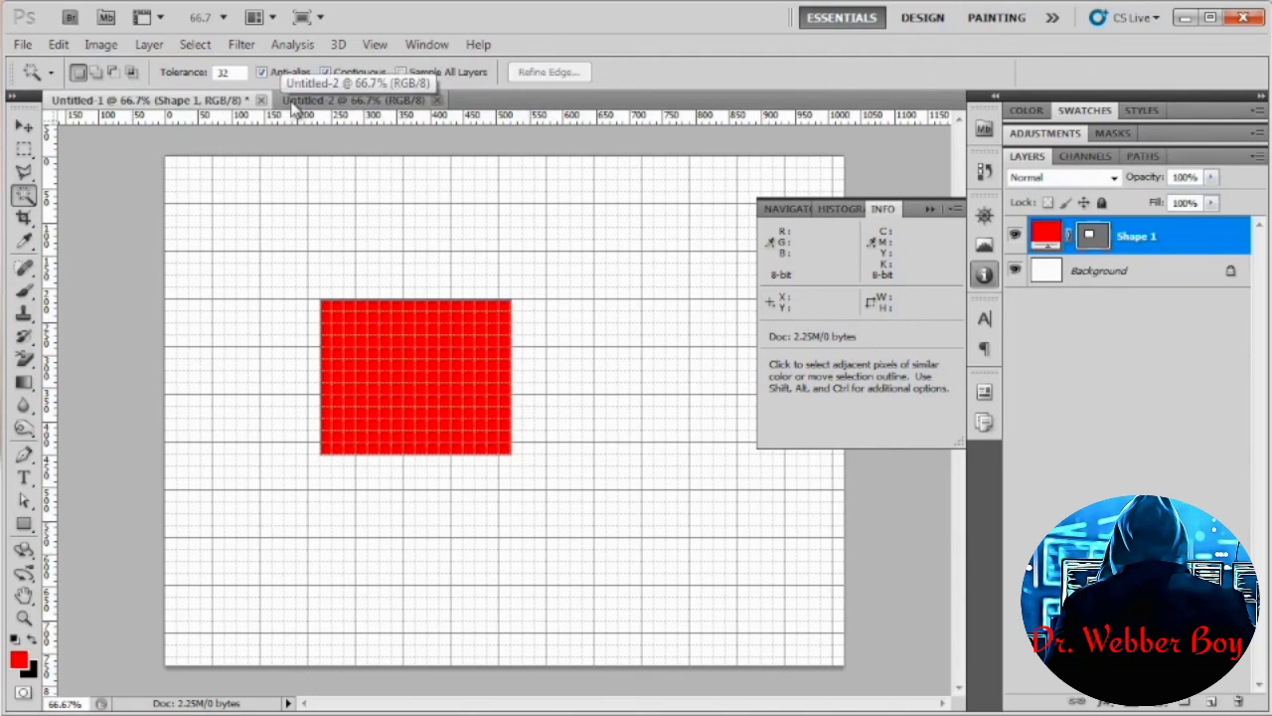
pyautogui.click(262, 101)
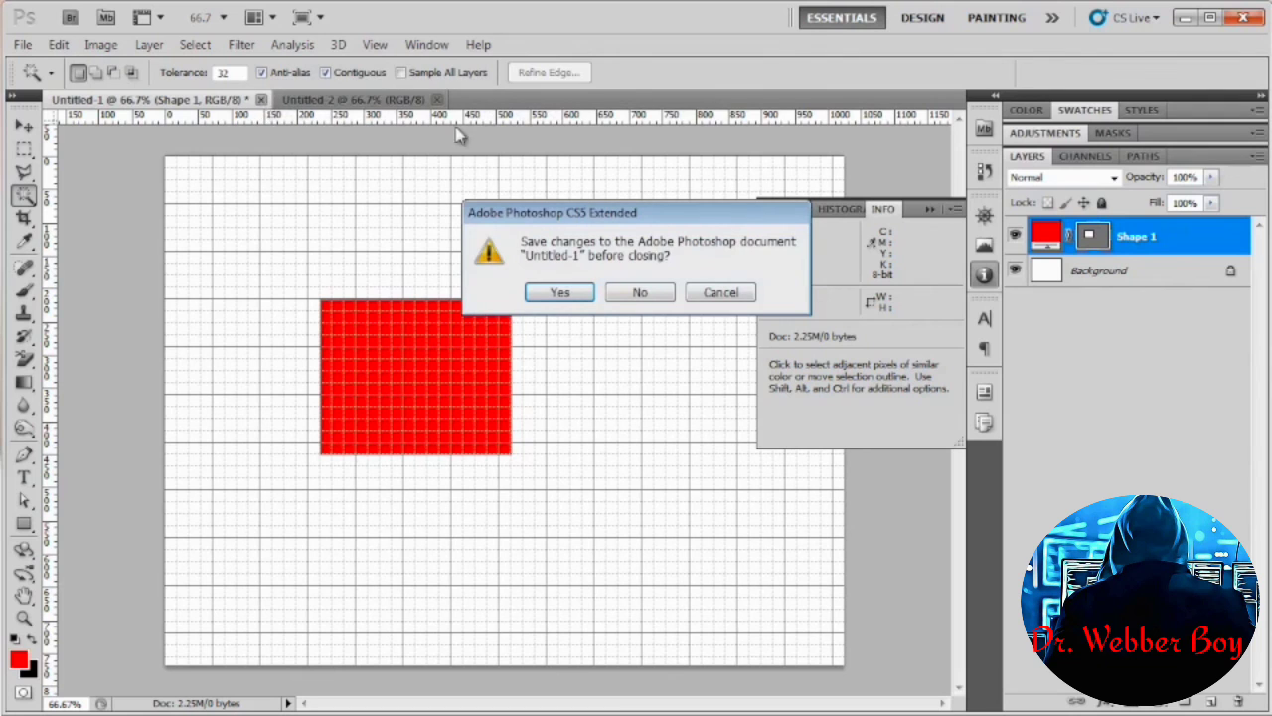
pyautogui.click(642, 294)
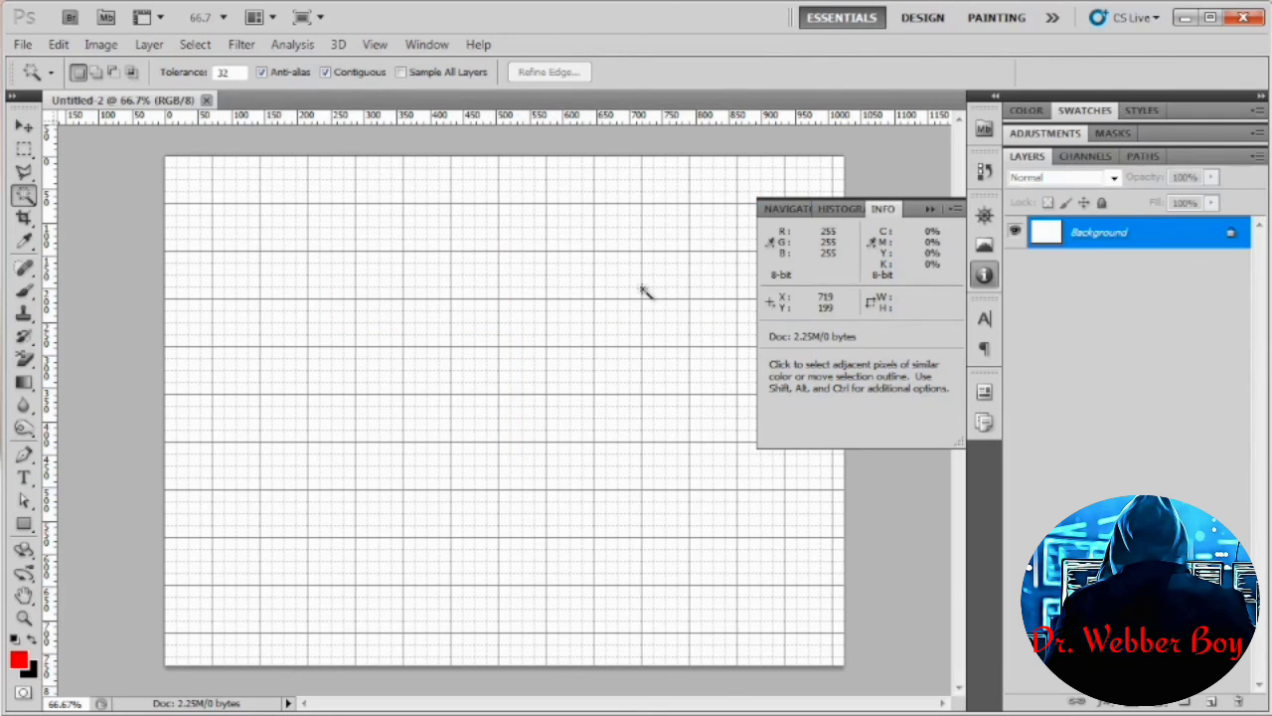